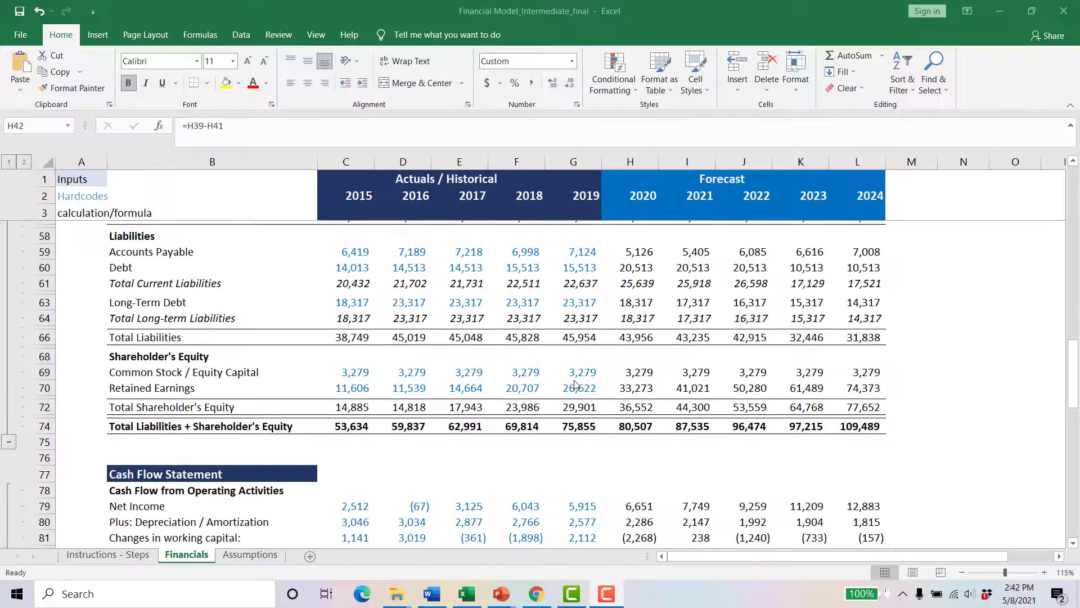
Enter =H42 in H79 so the 2020 cash flow Net Income pulls 6,651 from the income statement
scroll(601, 371, up, 12)
scroll(600, 371, down, 1)
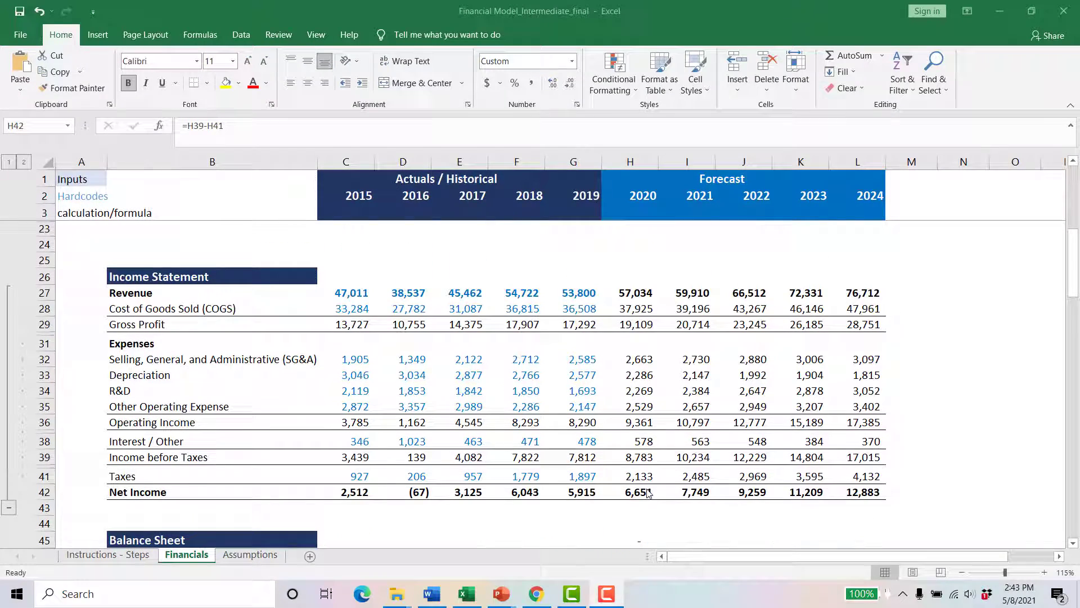
click(643, 492)
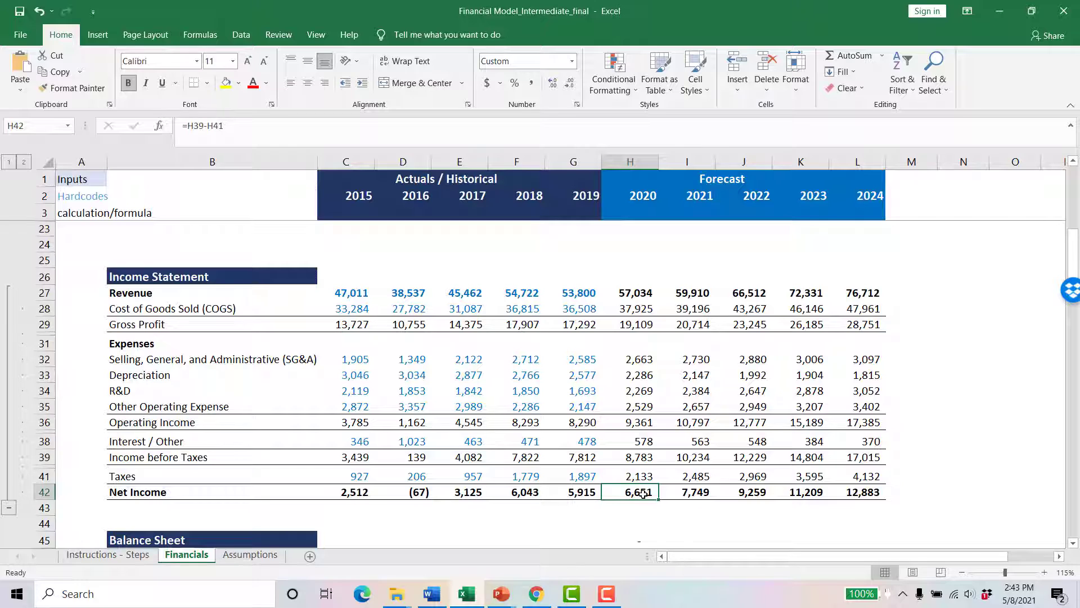
scroll(630, 419, down, 1)
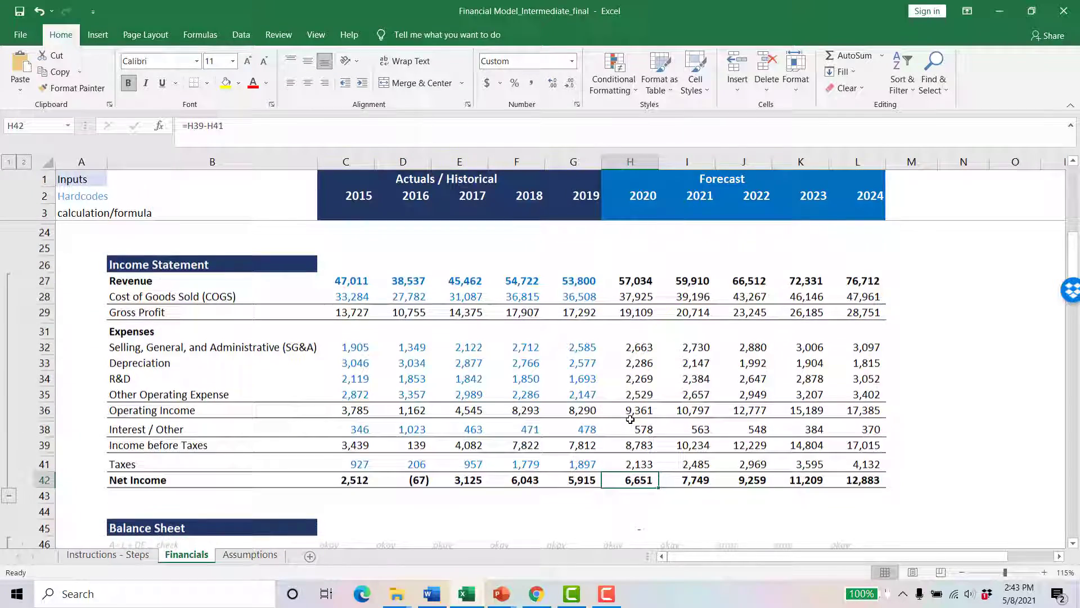
scroll(630, 419, down, 13)
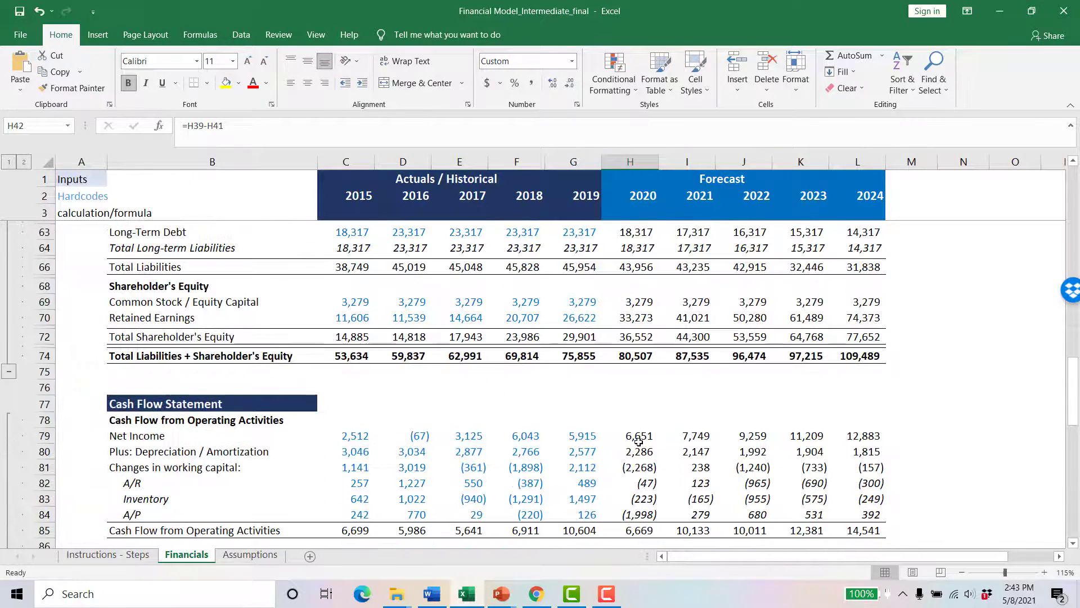
click(639, 441)
text(=H42)
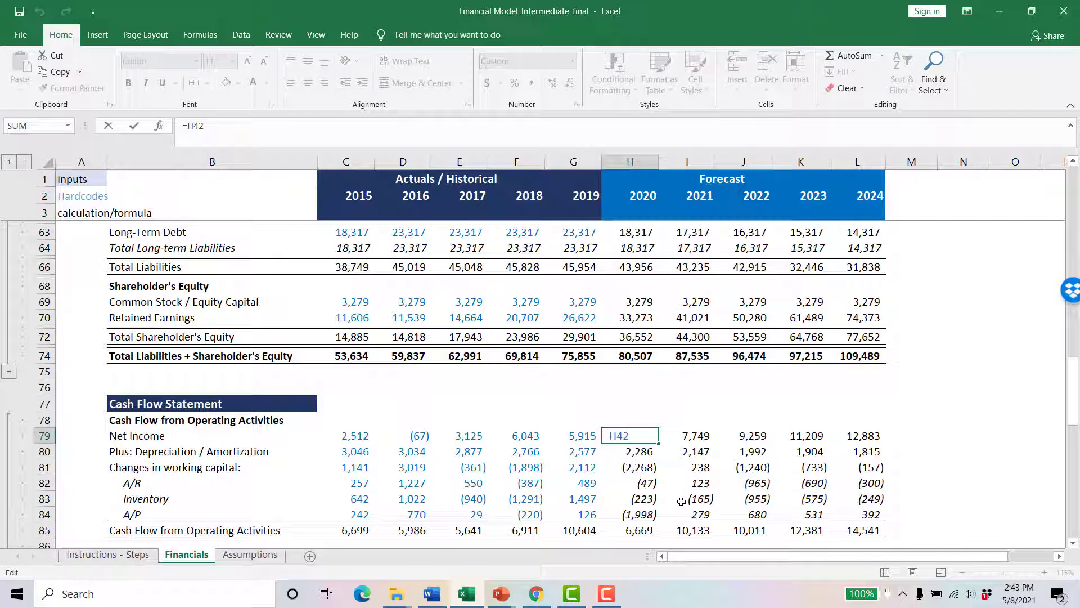
key(Escape)
key(F2)
scroll(637, 444, up, 12)
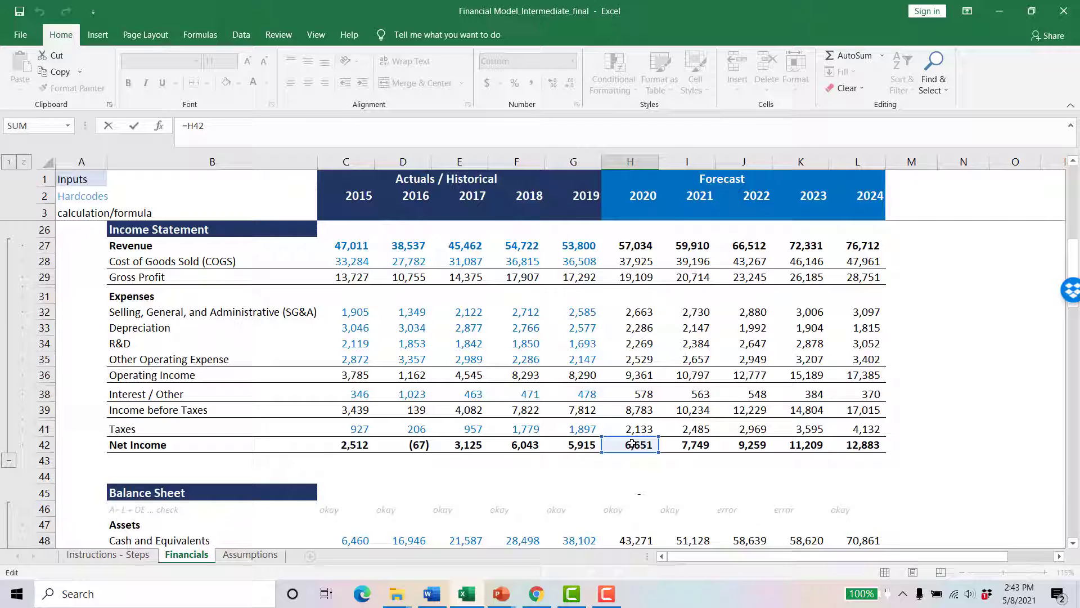
key(ctrl+Return)
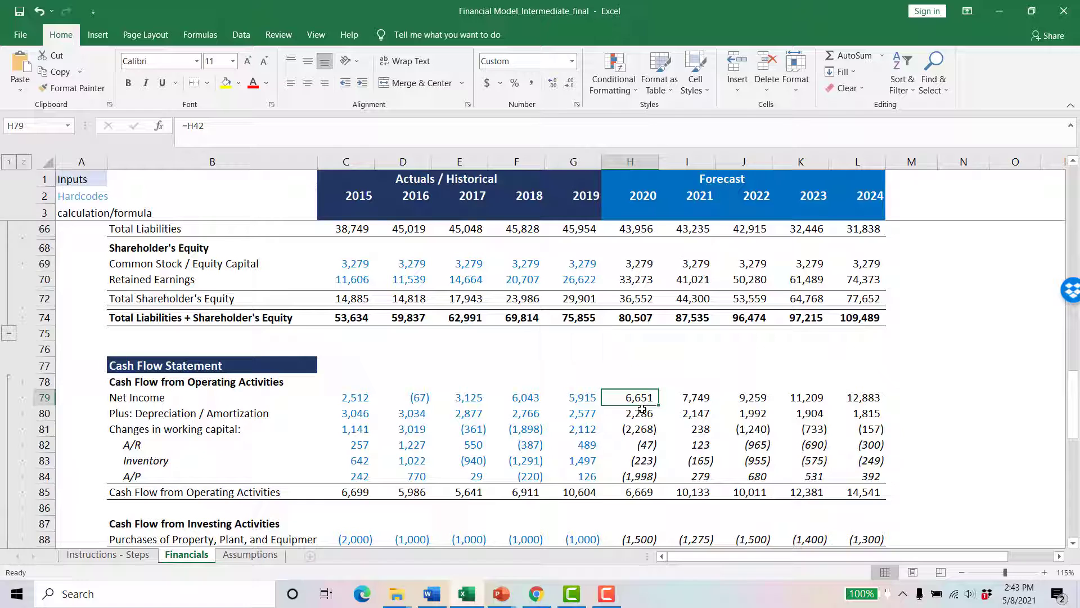
Make H80's 2020 depreciation add-back =H33, linking to income statement Depreciation (2,286)
click(642, 409)
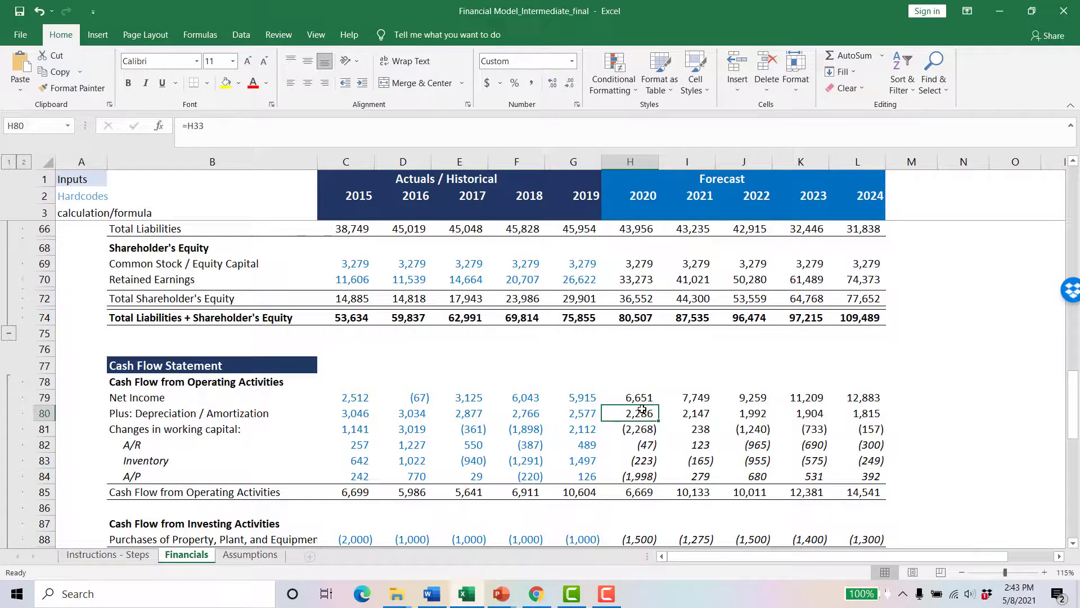
scroll(657, 384, up, 14)
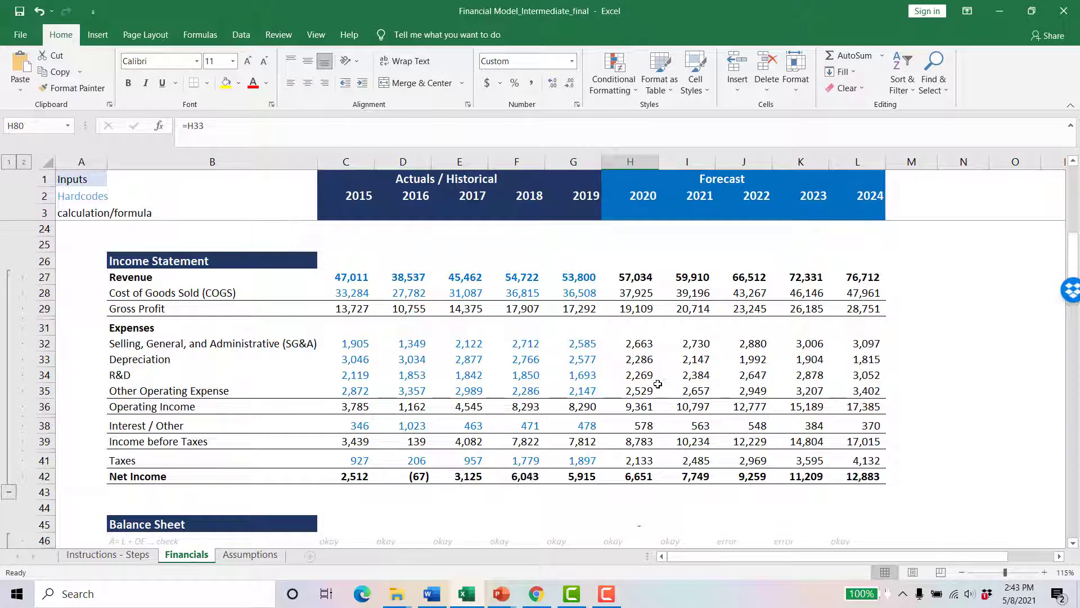
key(F2)
scroll(653, 360, up, 11)
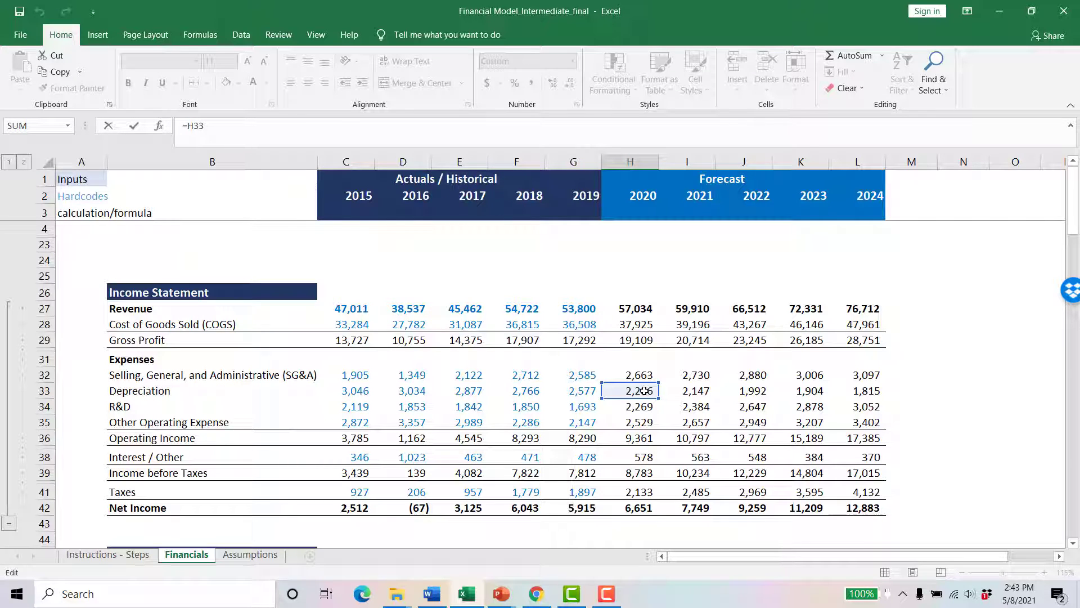
scroll(645, 390, down, 14)
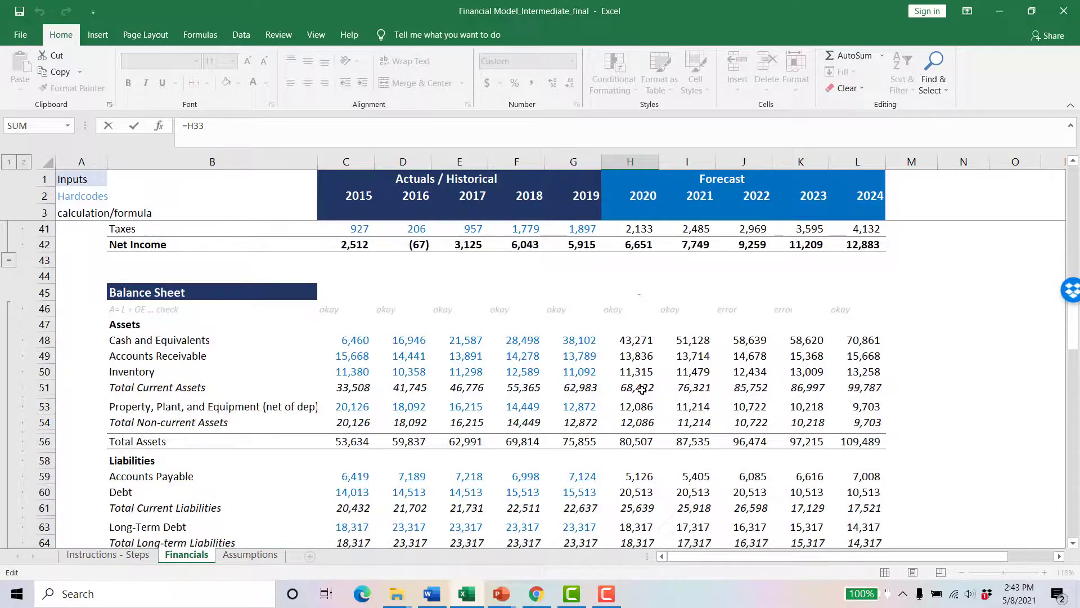
scroll(638, 416, down, 1)
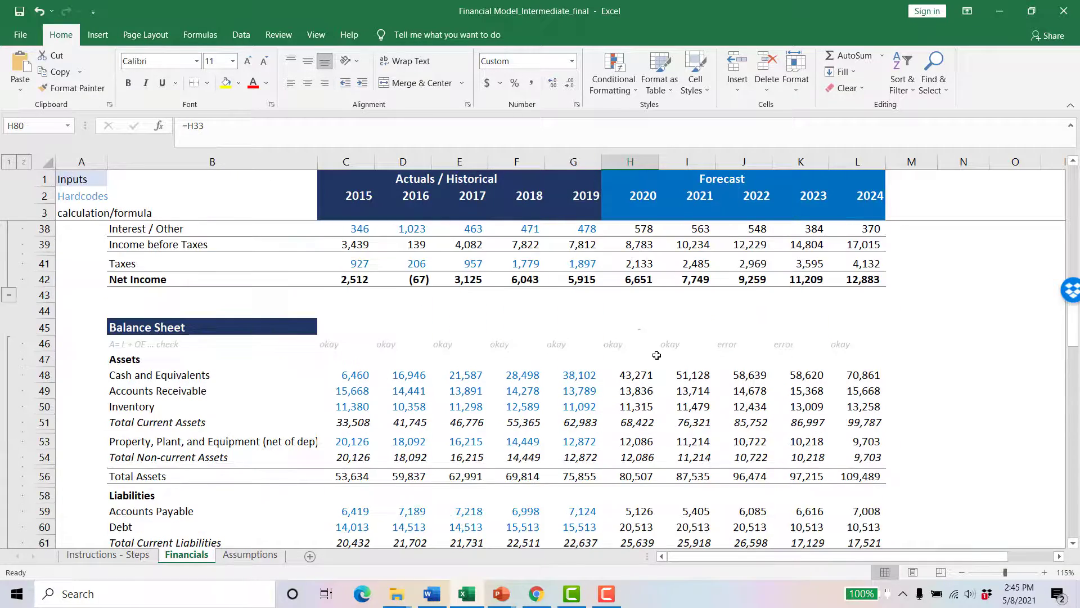
scroll(657, 355, up, 6)
scroll(653, 352, down, 3)
click(645, 396)
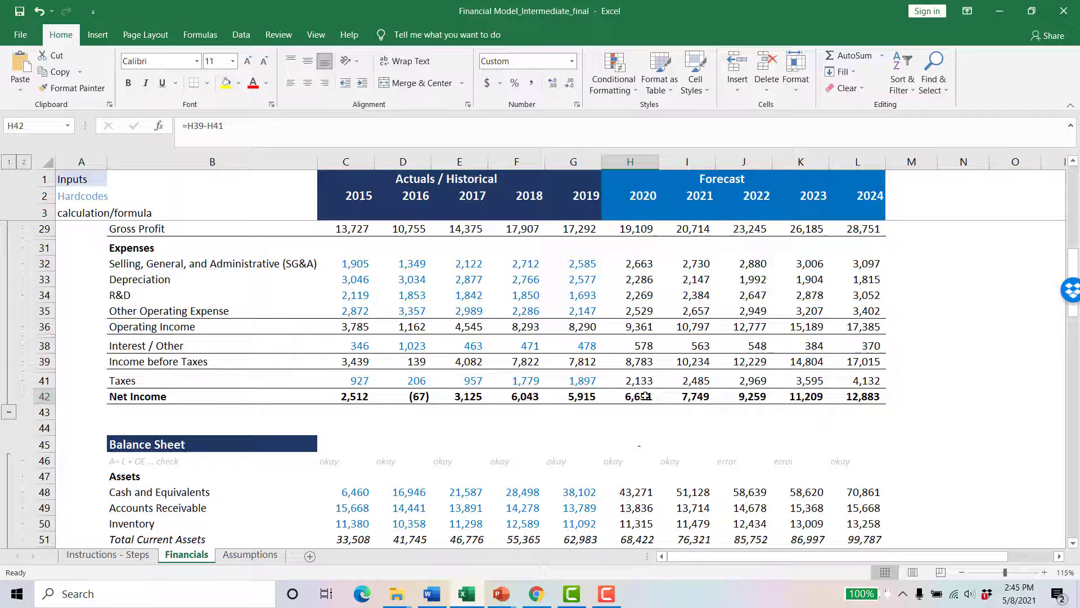
scroll(644, 430, down, 8)
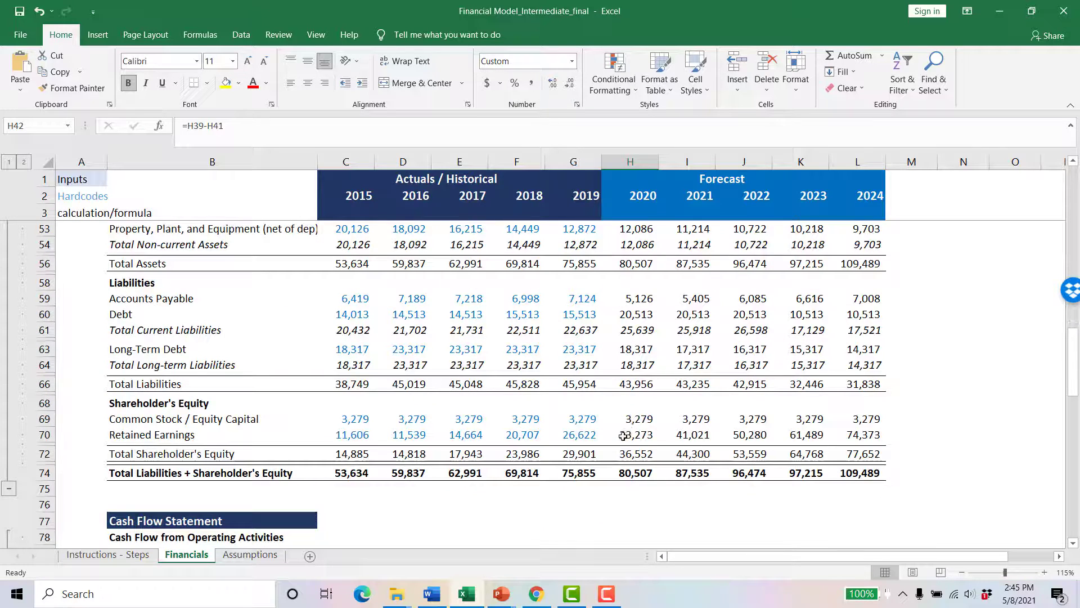
click(625, 436)
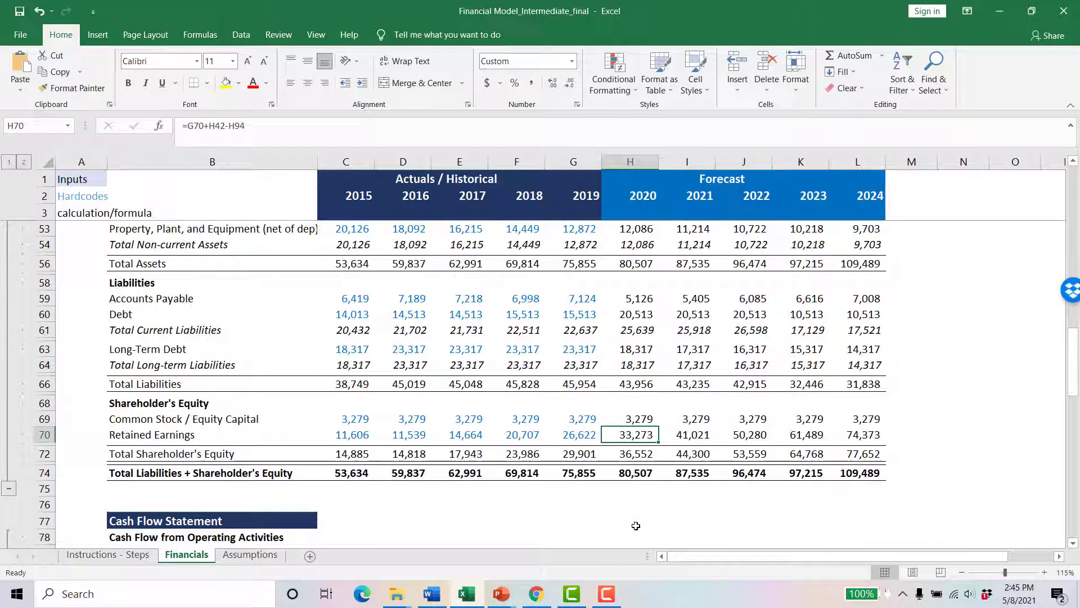
key(F2)
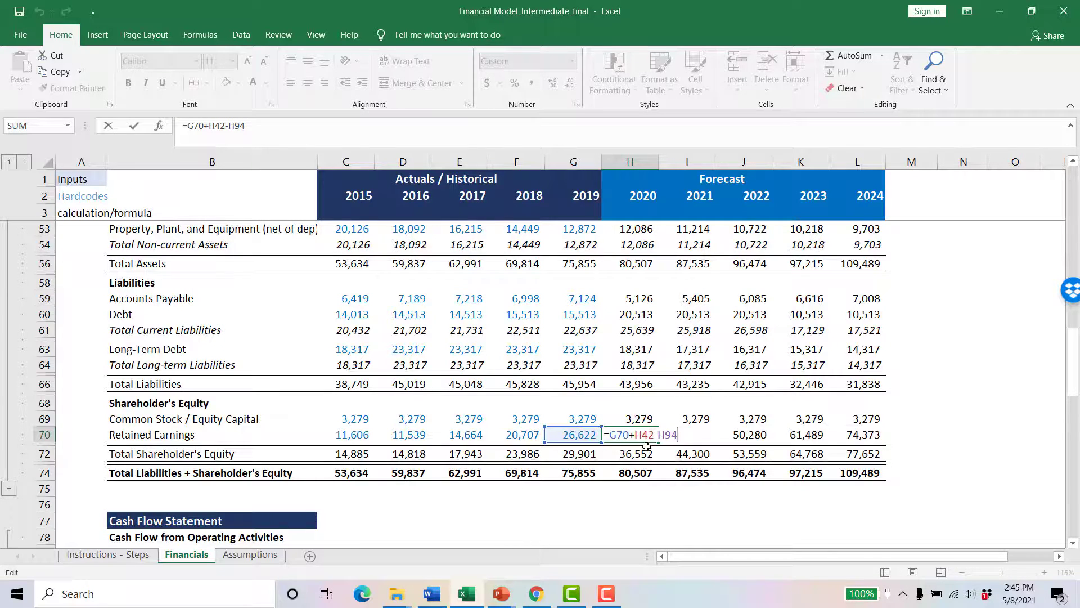
scroll(647, 446, up, 4)
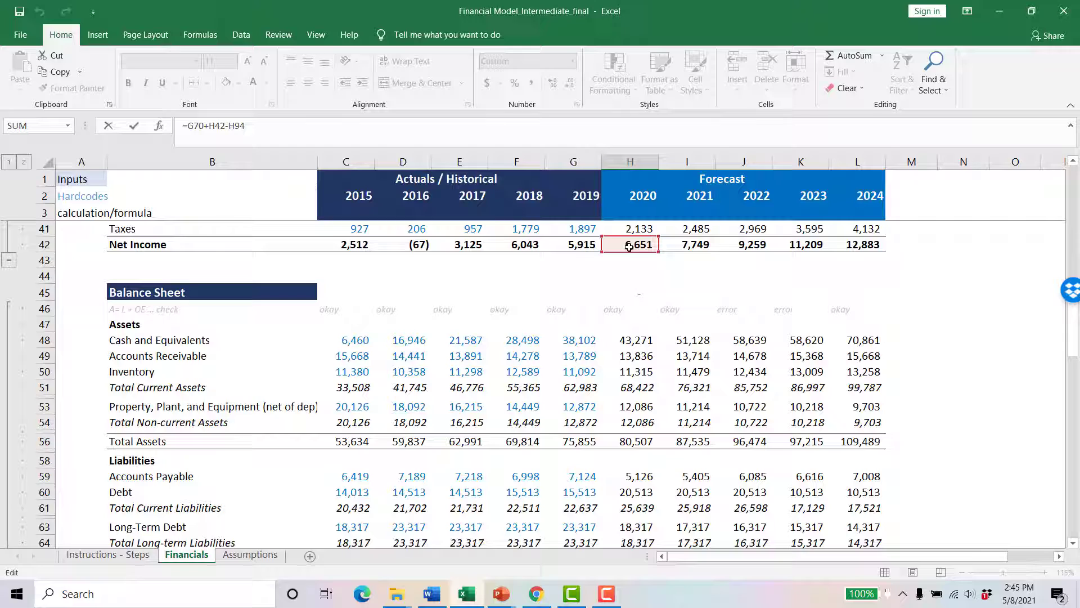
scroll(625, 294, down, 8)
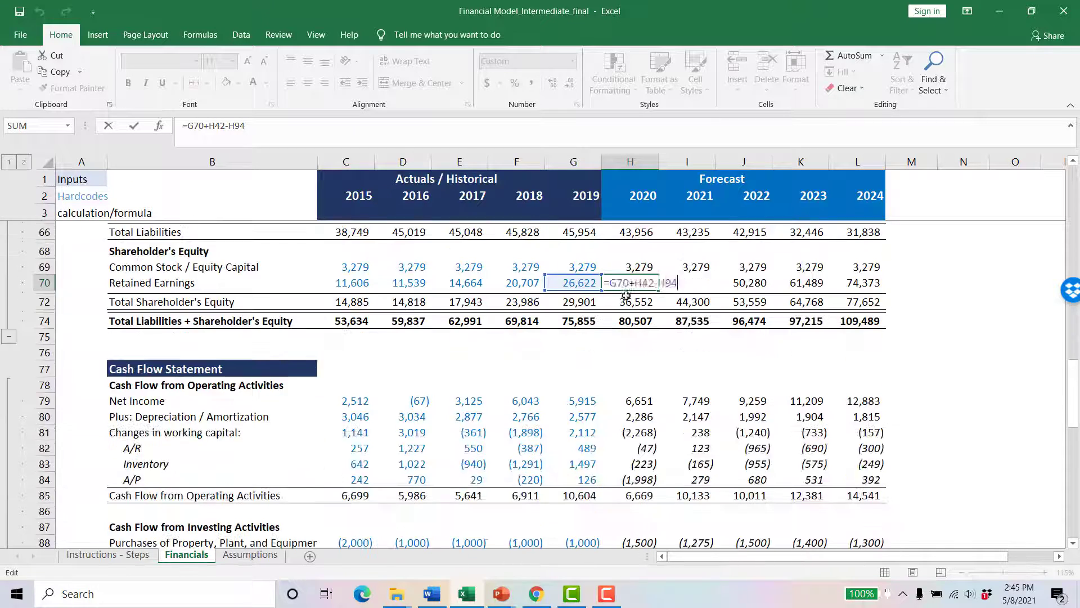
scroll(626, 295, down, 6)
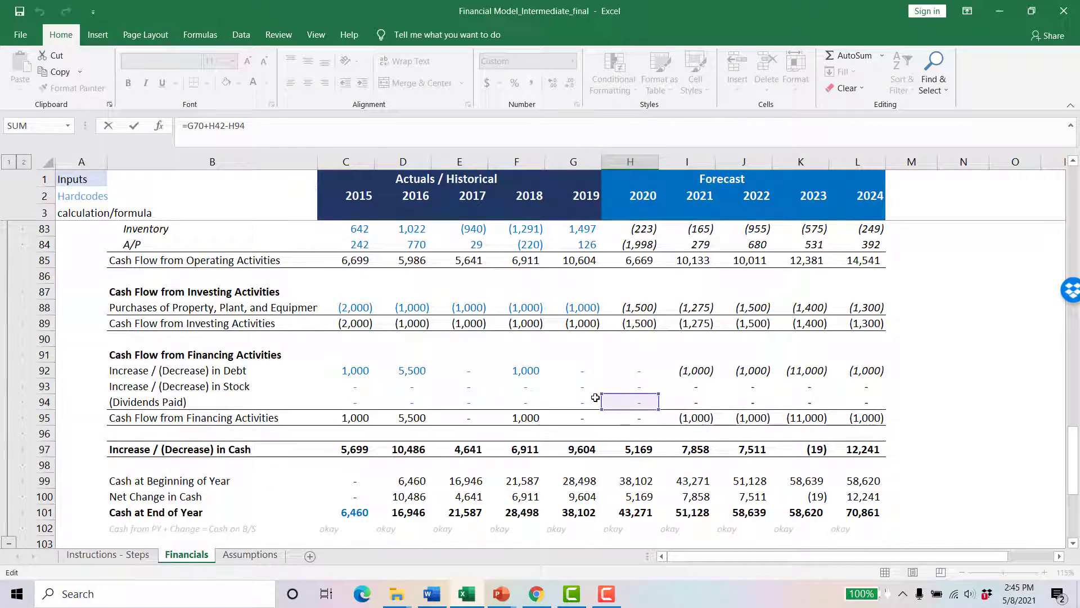
scroll(639, 406, up, 5)
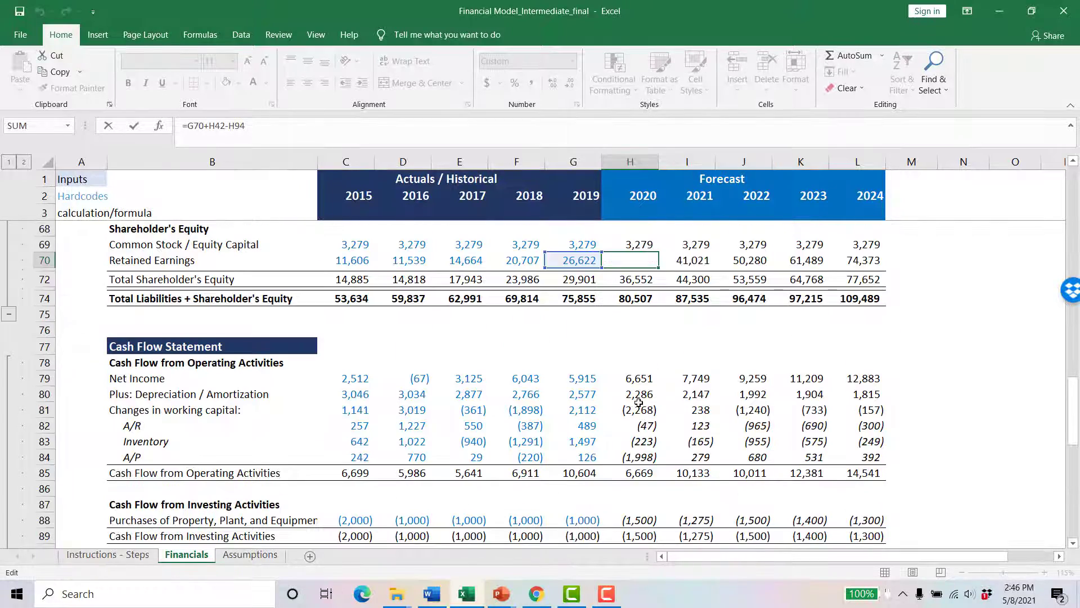
scroll(638, 402, up, 4)
key(ctrl+Return)
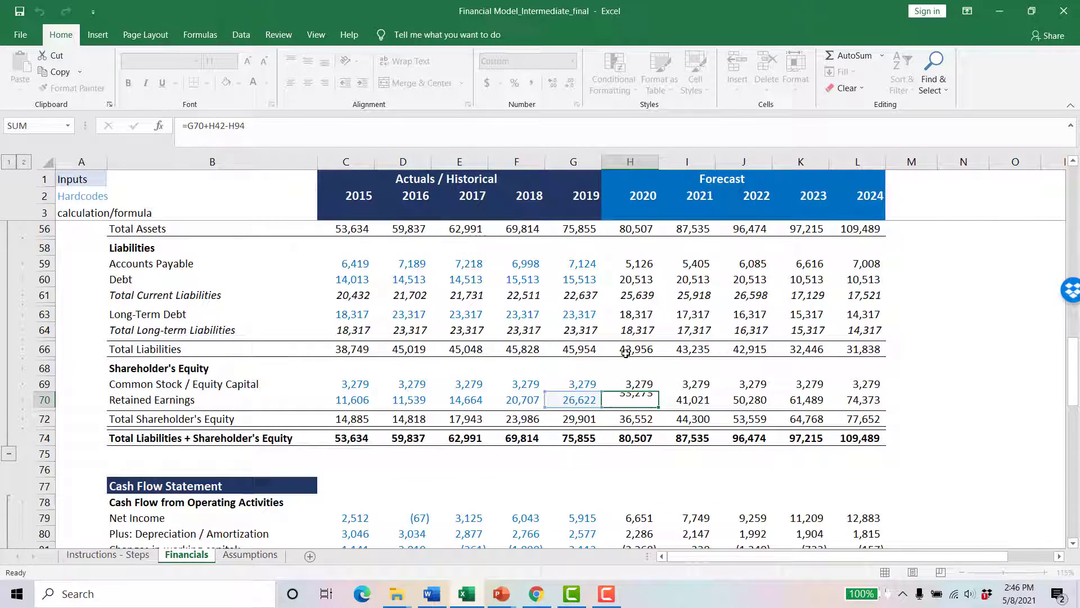
key(Return)
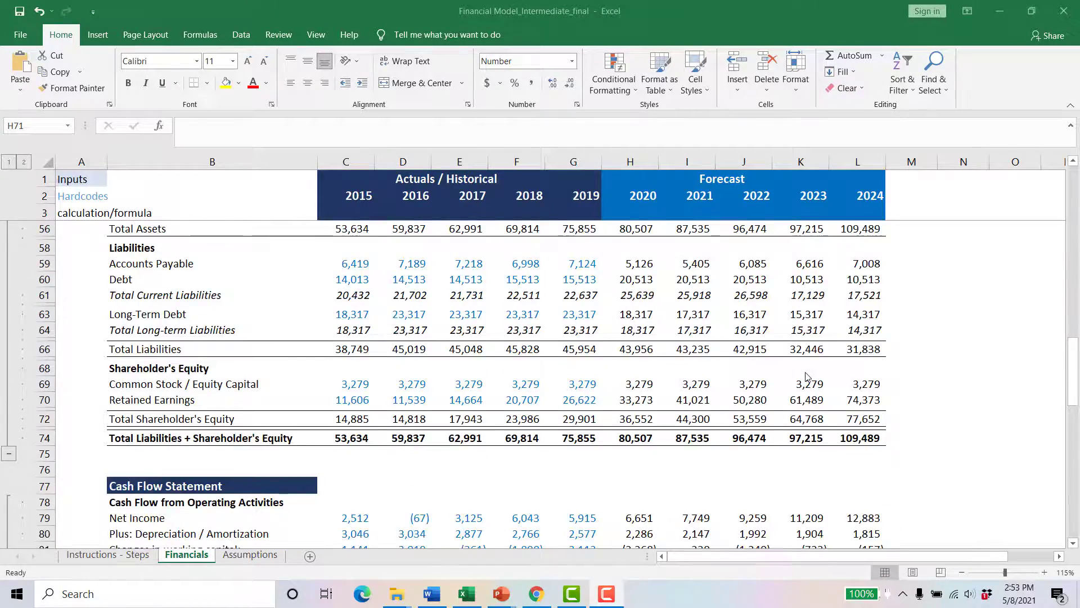
scroll(807, 377, down, 3)
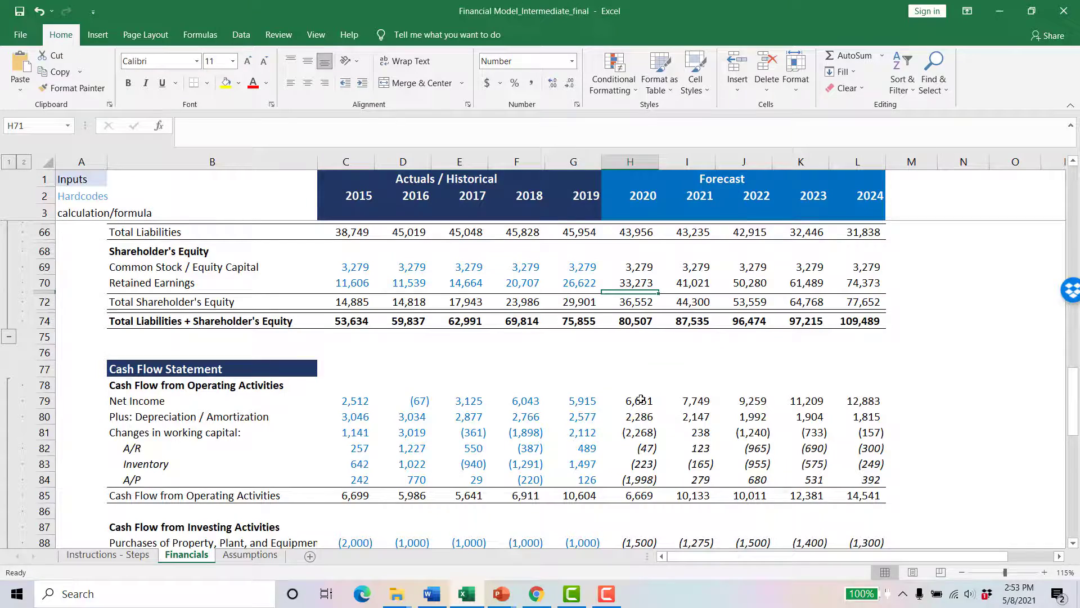
scroll(644, 398, up, 6)
scroll(641, 398, up, 1)
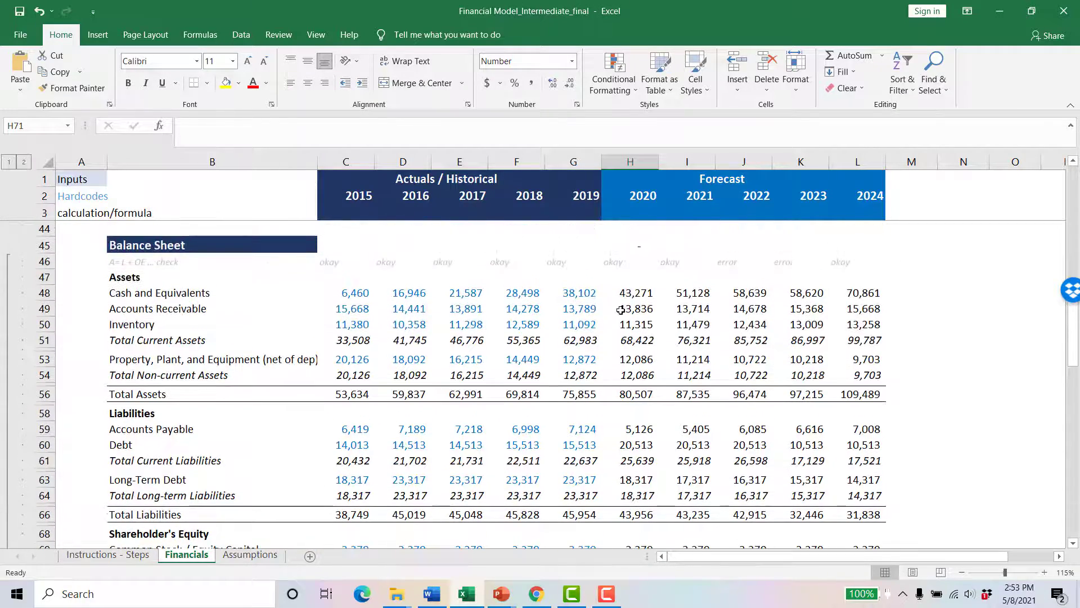
scroll(693, 365, down, 4)
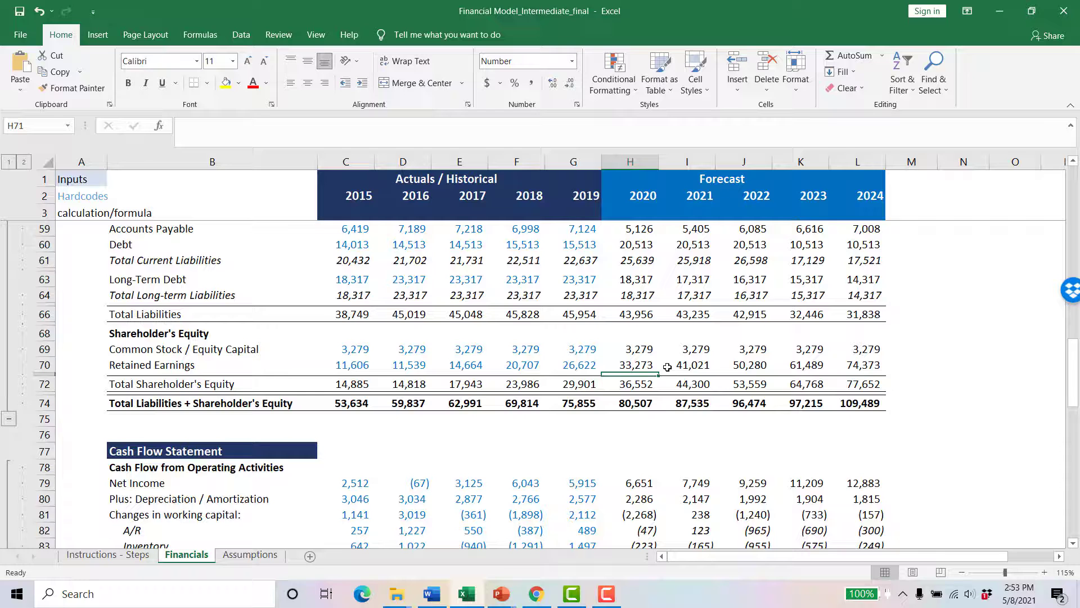
click(651, 482)
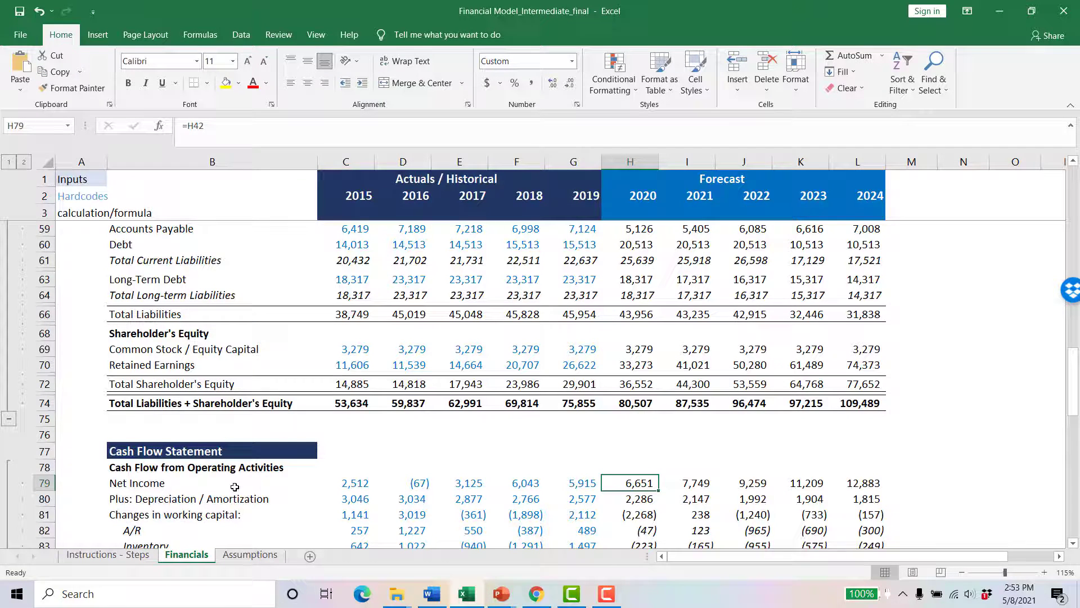
scroll(667, 442, up, 8)
scroll(658, 371, down, 8)
click(649, 500)
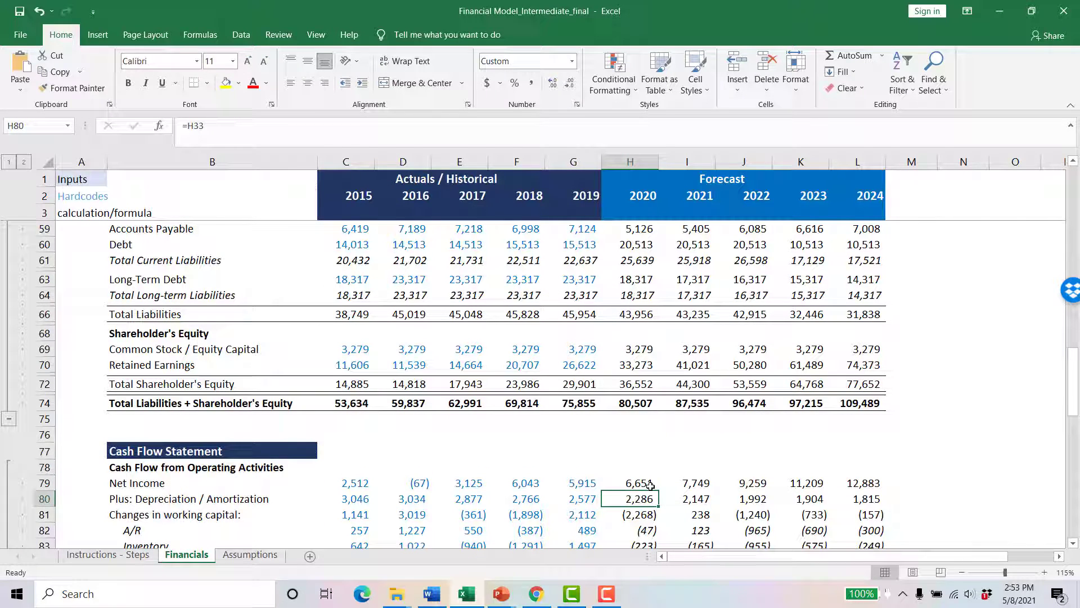
drag(651, 484, 648, 497)
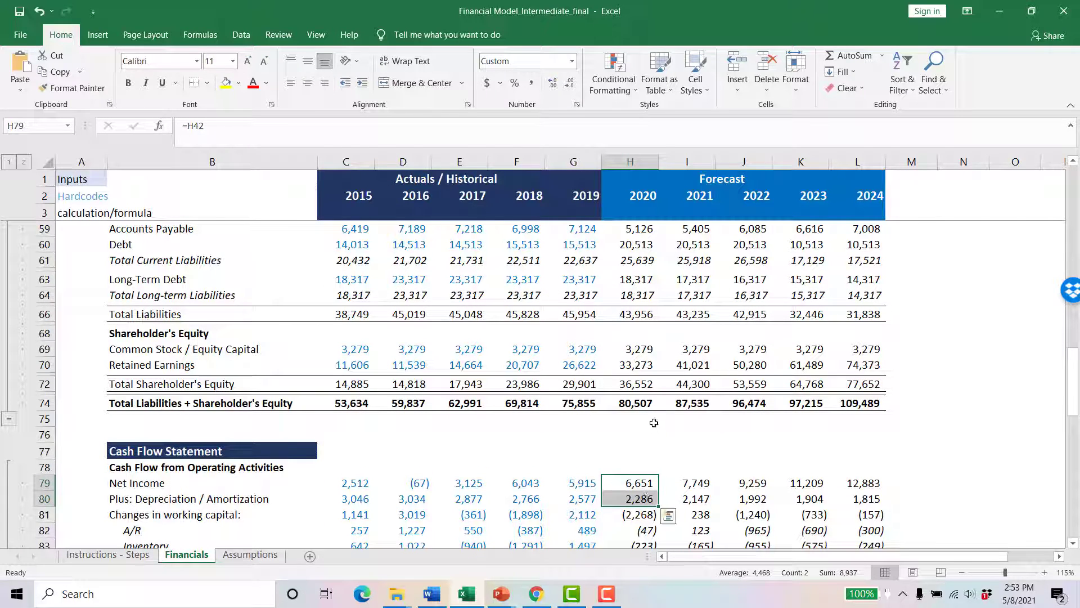
scroll(653, 422, down, 1)
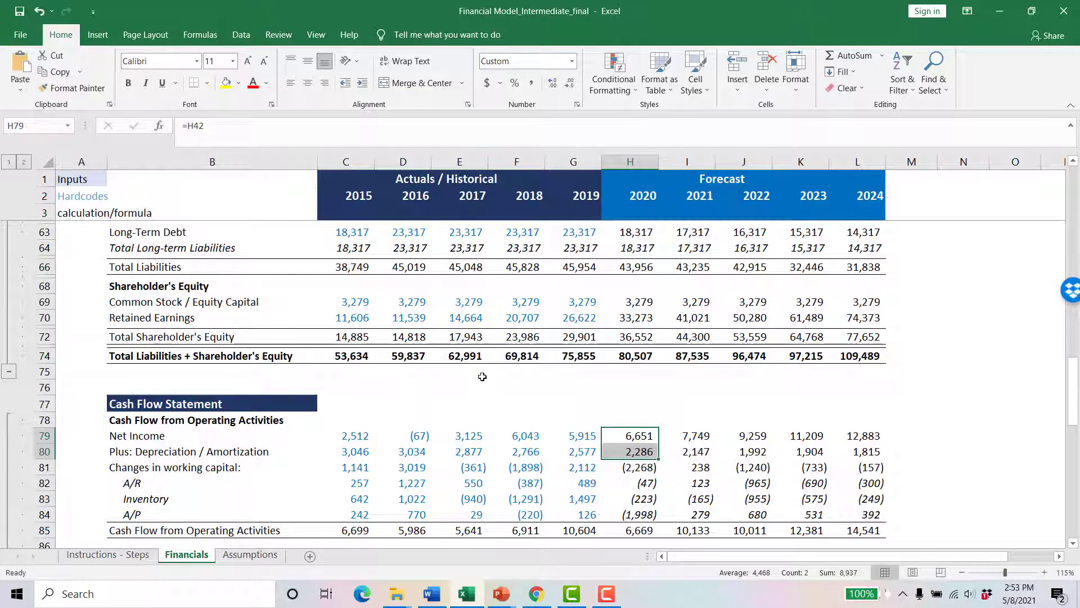
scroll(417, 324, up, 2)
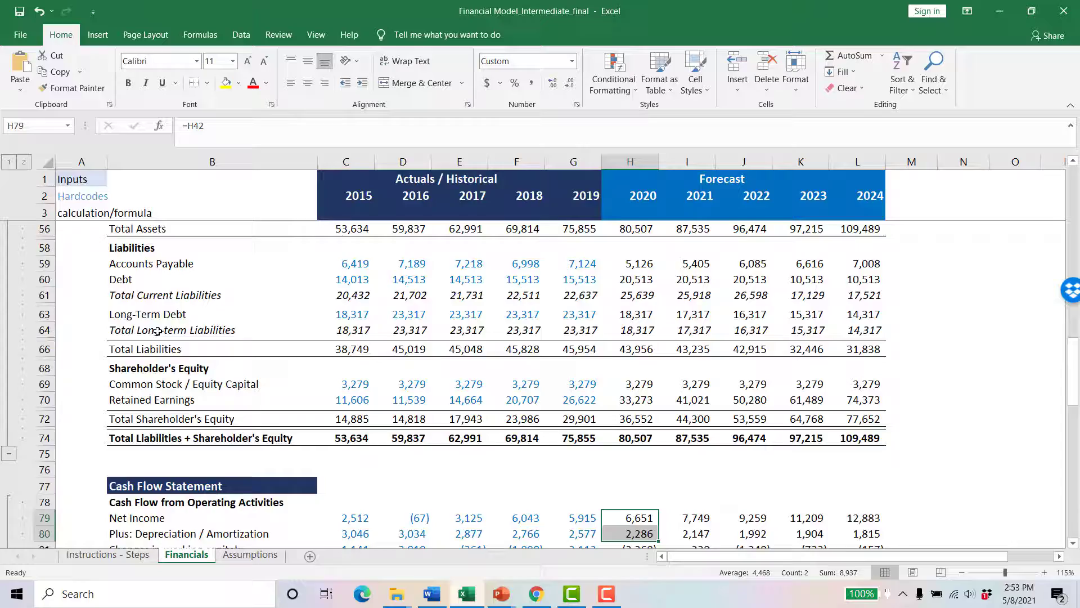
scroll(119, 270, up, 1)
scroll(473, 375, up, 3)
scroll(474, 374, down, 8)
click(646, 411)
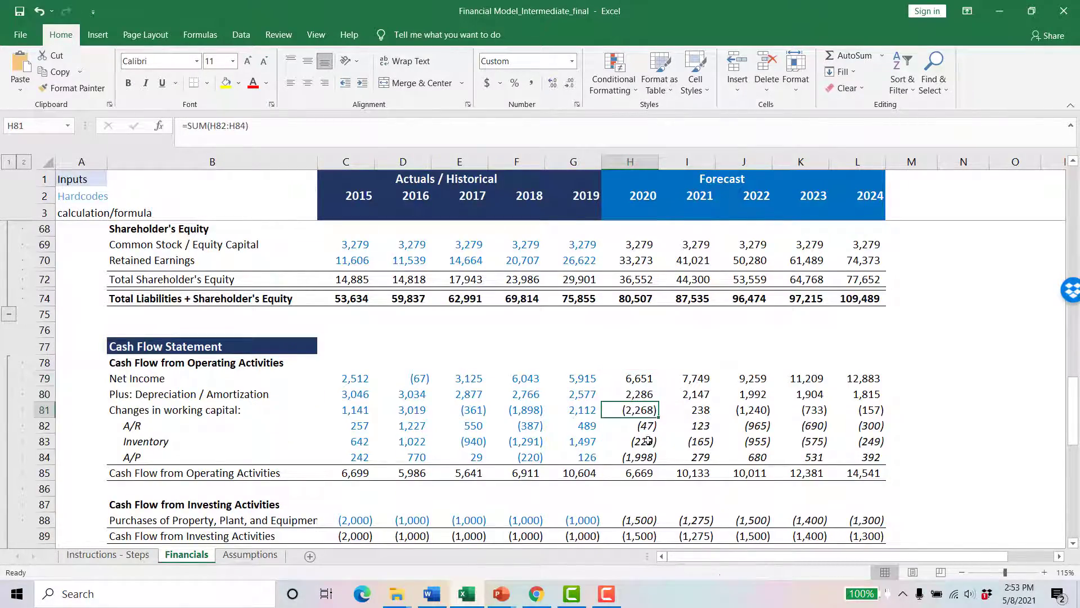
click(645, 425)
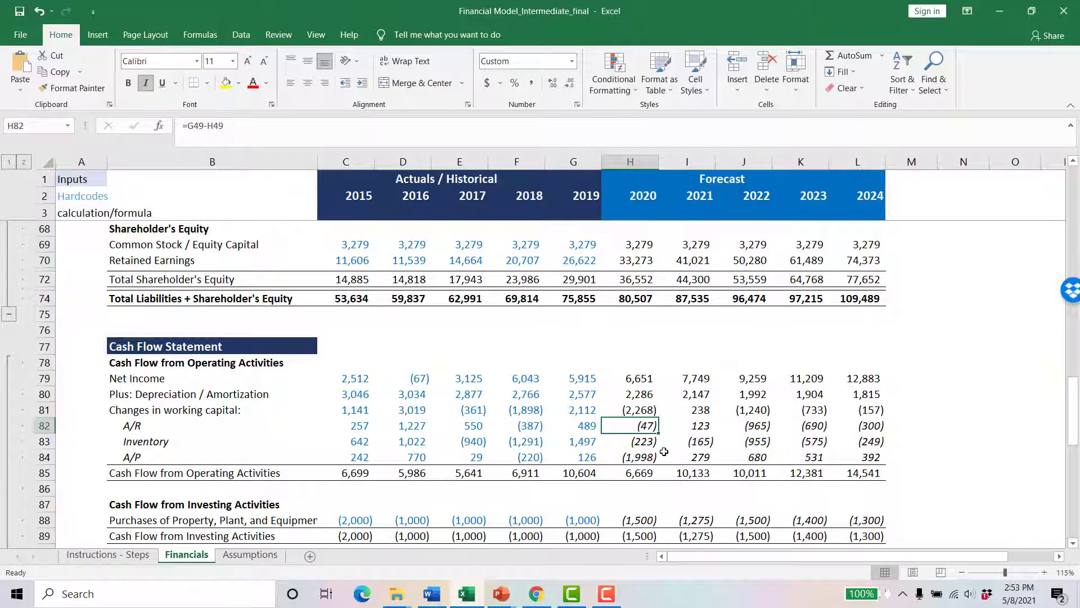
key(Down)
key(Down)
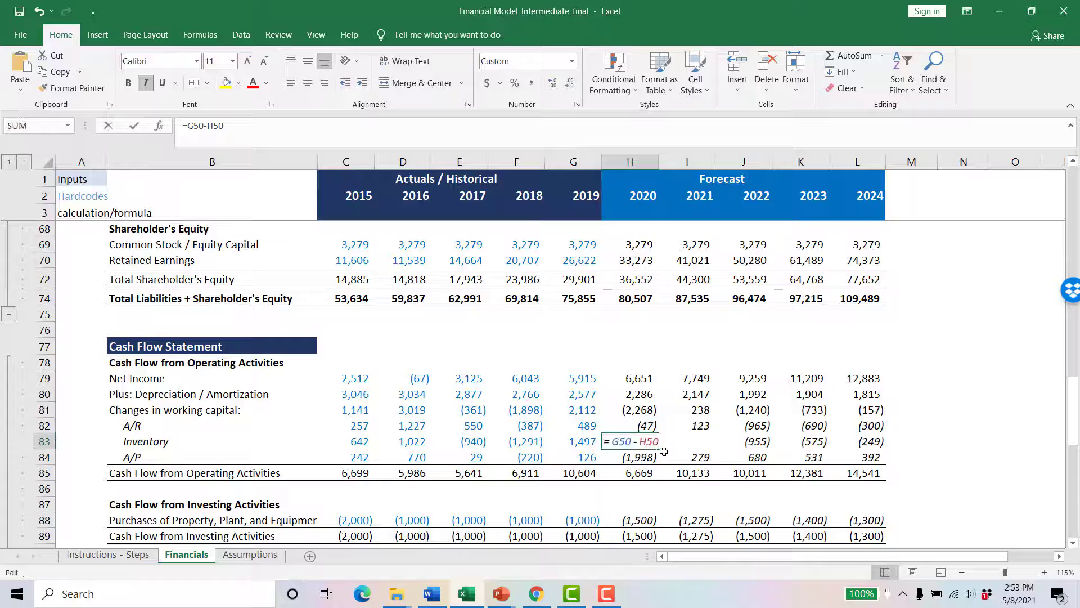
key(Up)
key(Up)
key(F2)
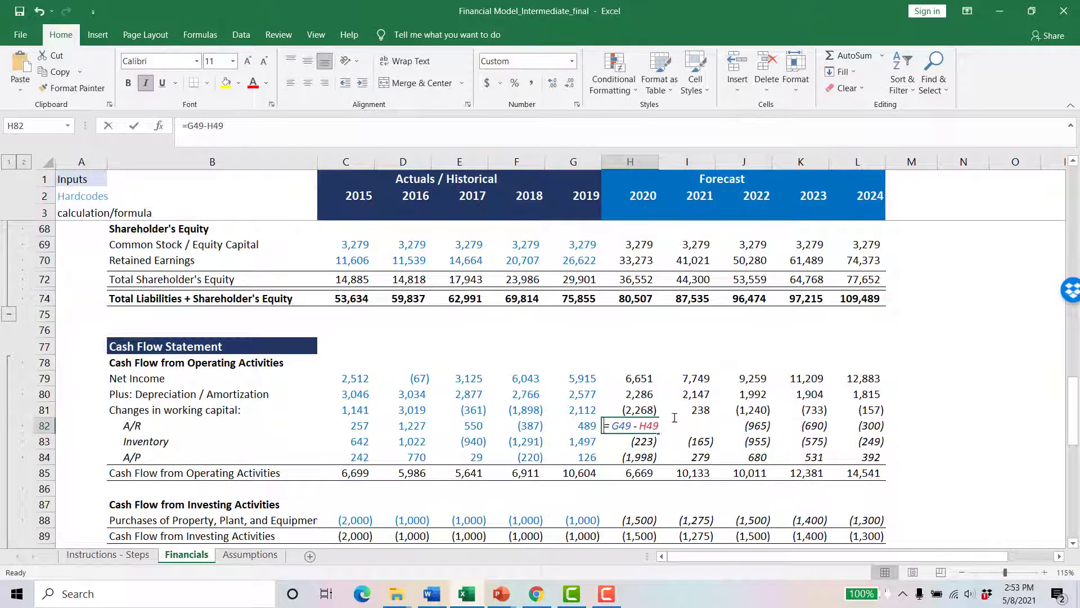
scroll(681, 391, up, 1)
scroll(681, 390, up, 8)
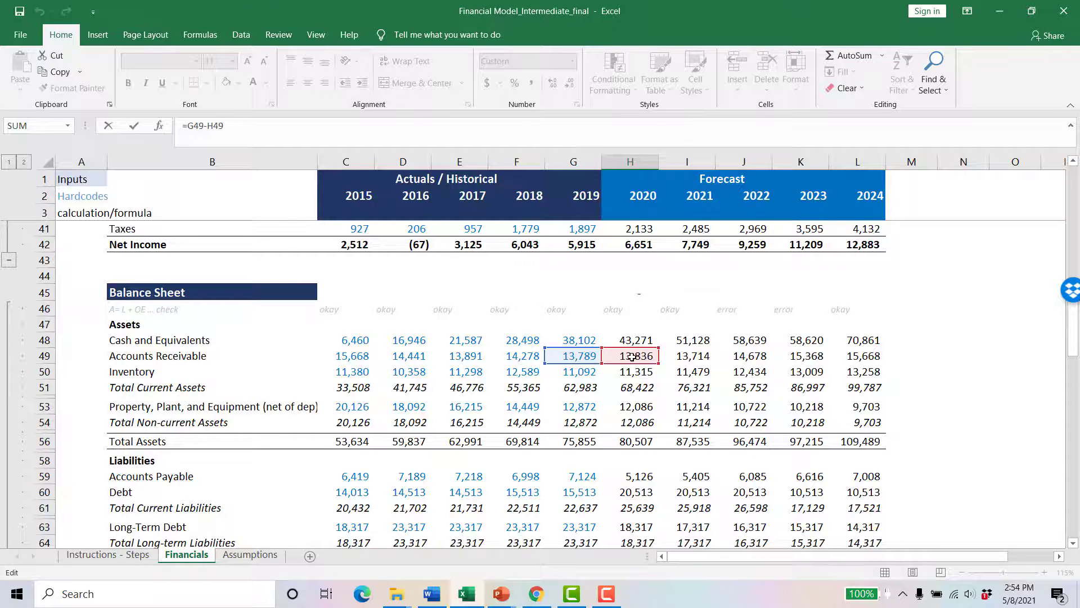
scroll(632, 356, down, 7)
scroll(636, 364, down, 1)
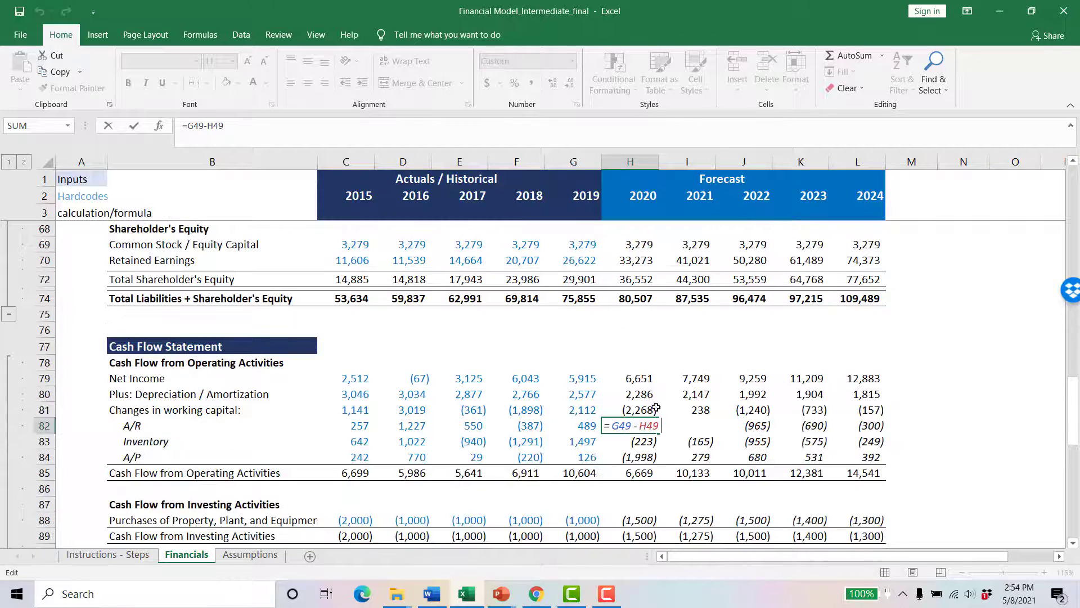
key(ctrl+Return)
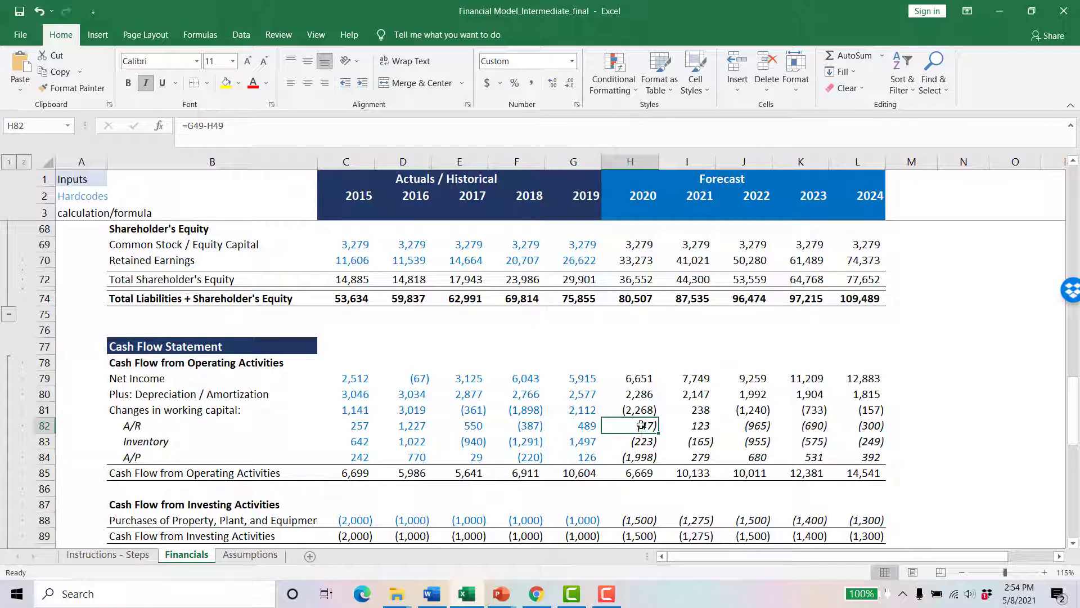
drag(641, 426, 641, 457)
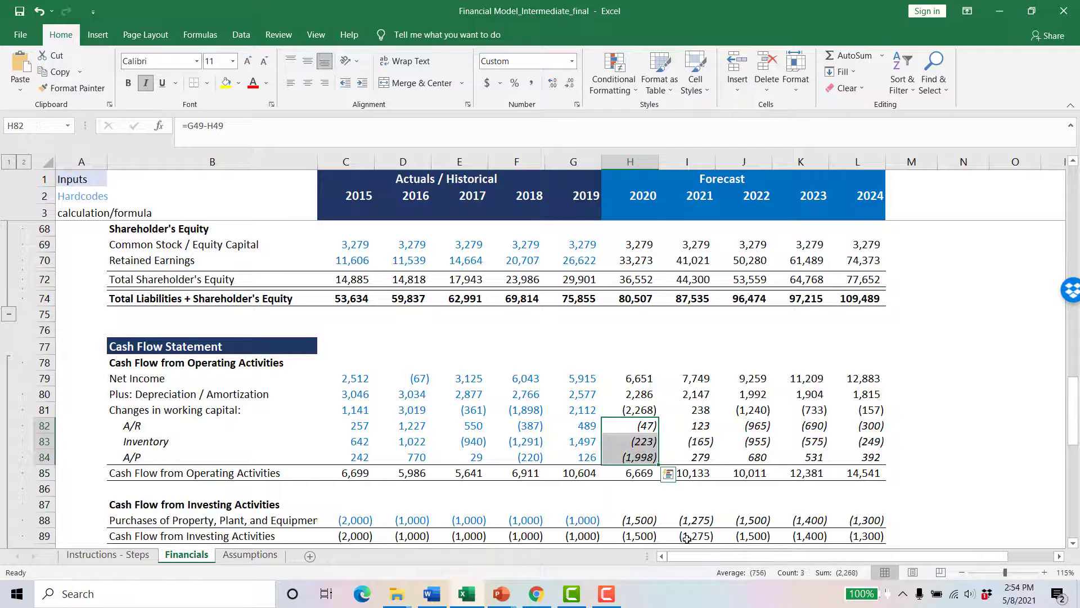
click(638, 380)
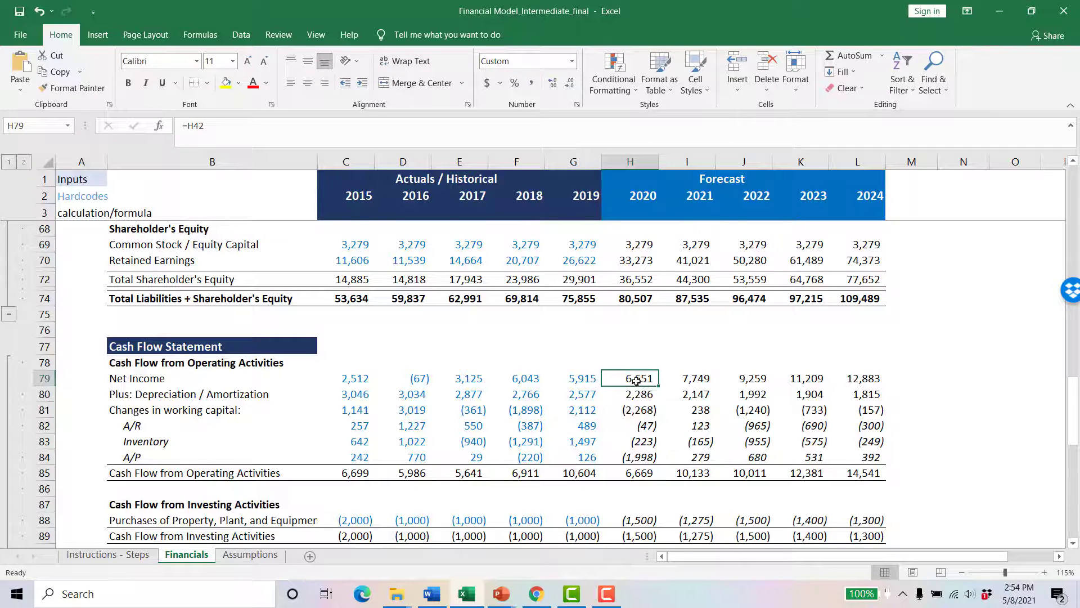
double_click(641, 472)
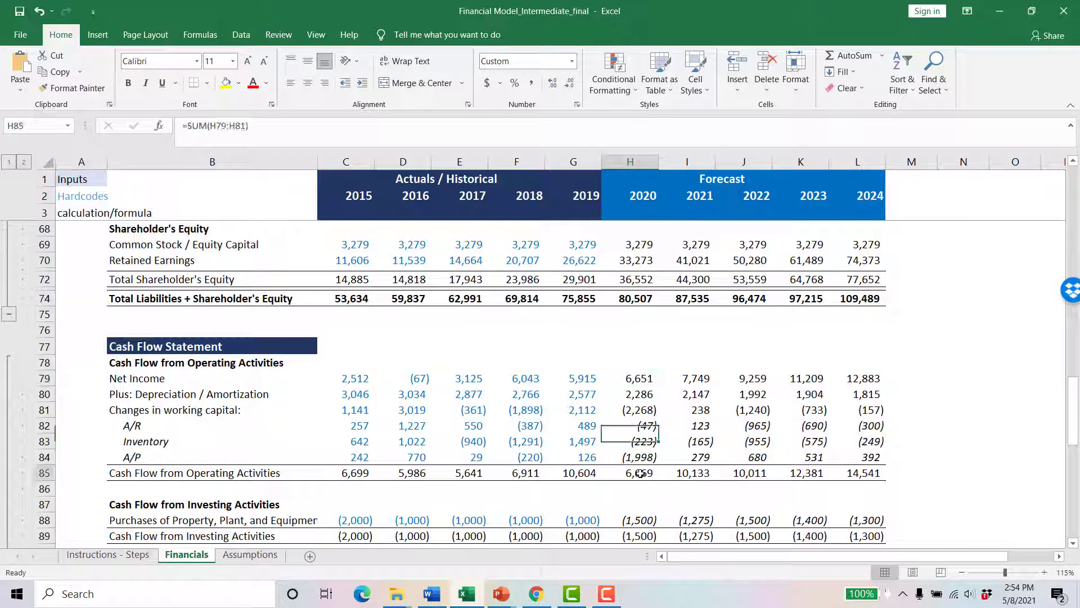
key(ctrl+Return)
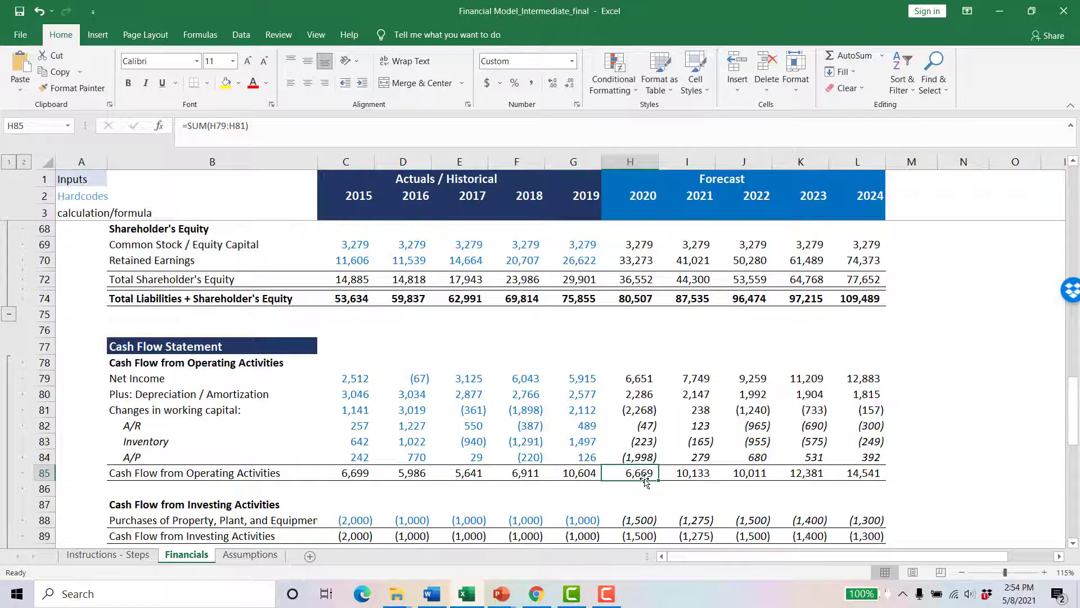
scroll(646, 481, down, 2)
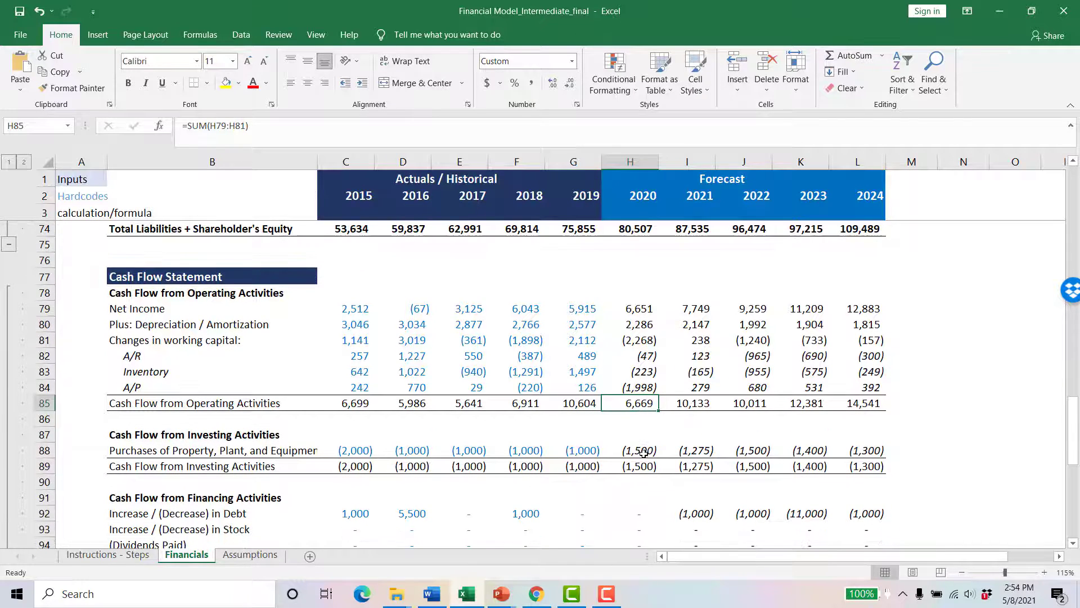
click(643, 451)
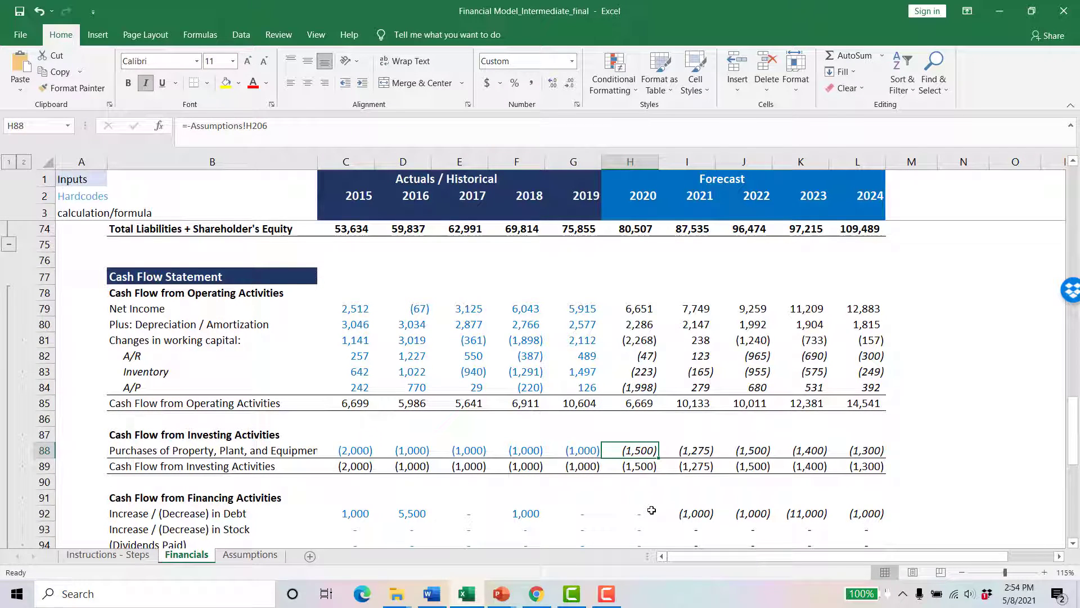
key(F2)
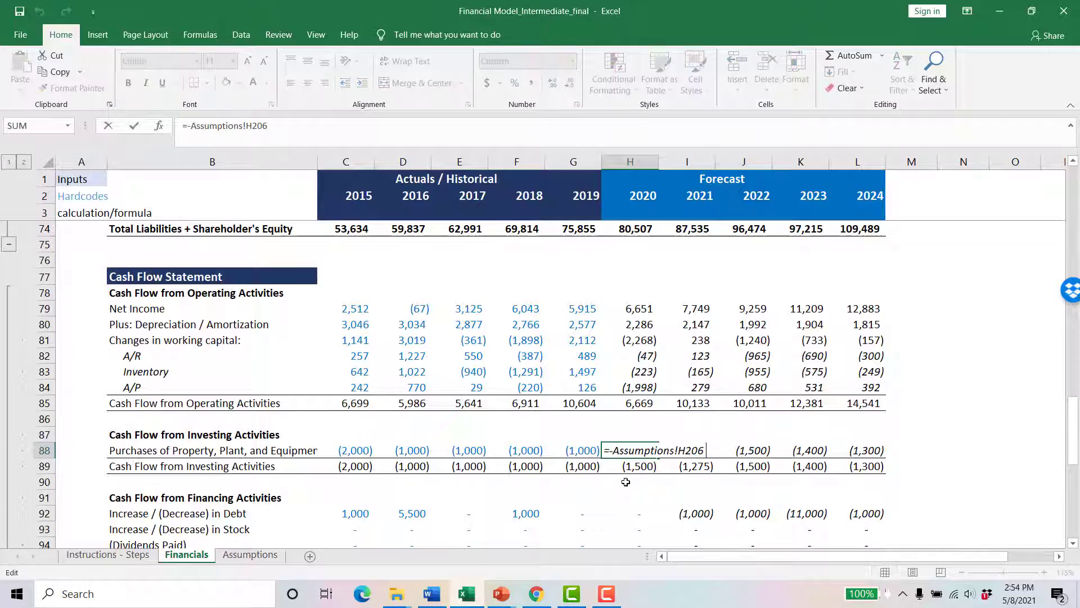
scroll(625, 481, up, 9)
scroll(625, 478, up, 2)
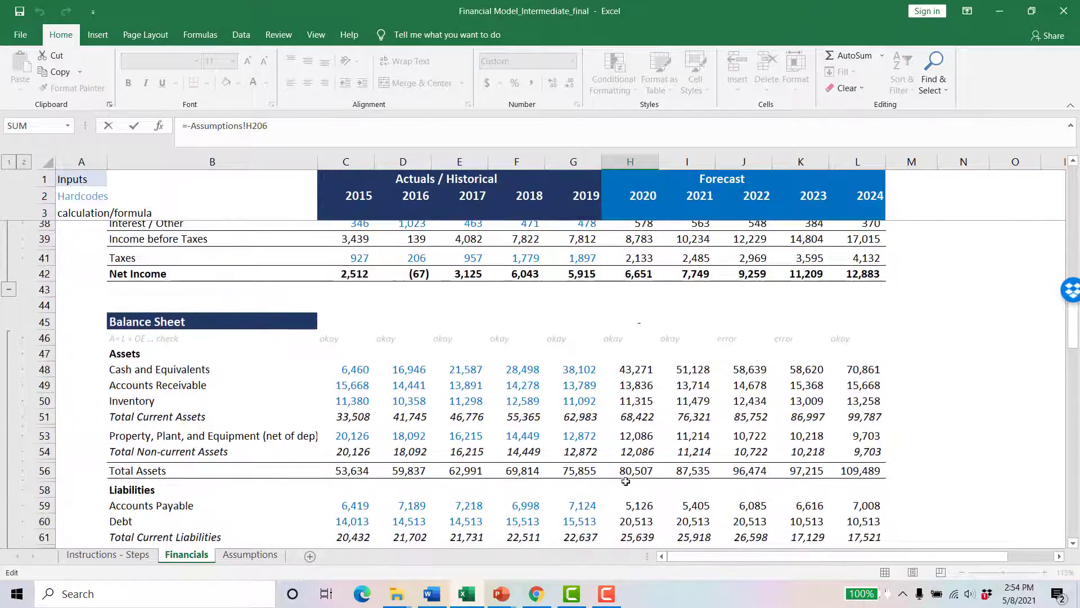
scroll(624, 479, down, 12)
key(Escape)
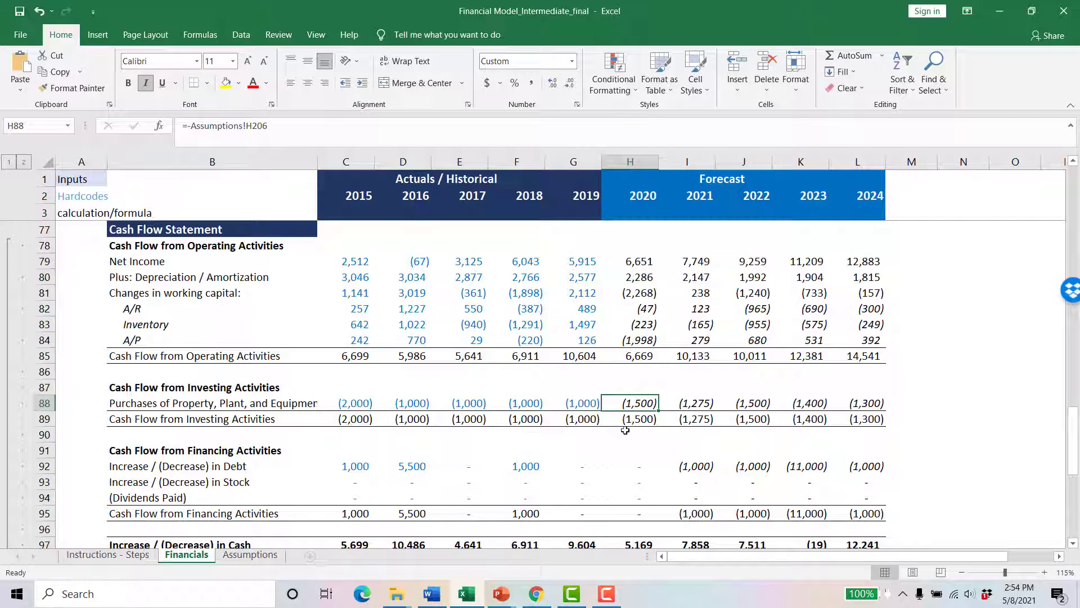
Set I92 to =(SUM(I60,I63)-(SUM(H60,H63))) so the 2021 debt change shows (1,000)
scroll(645, 464, down, 1)
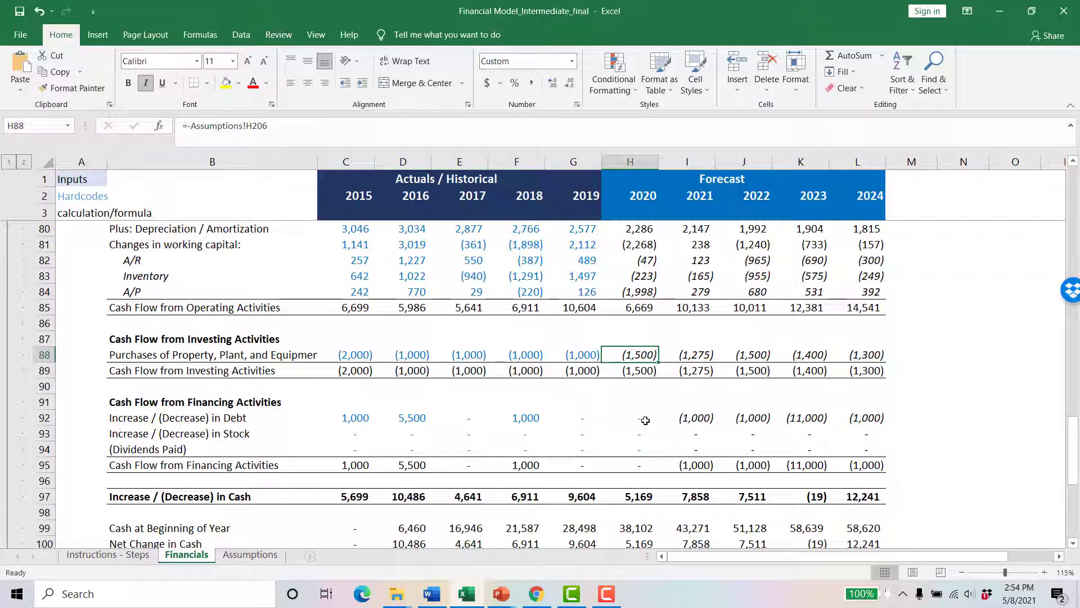
click(645, 420)
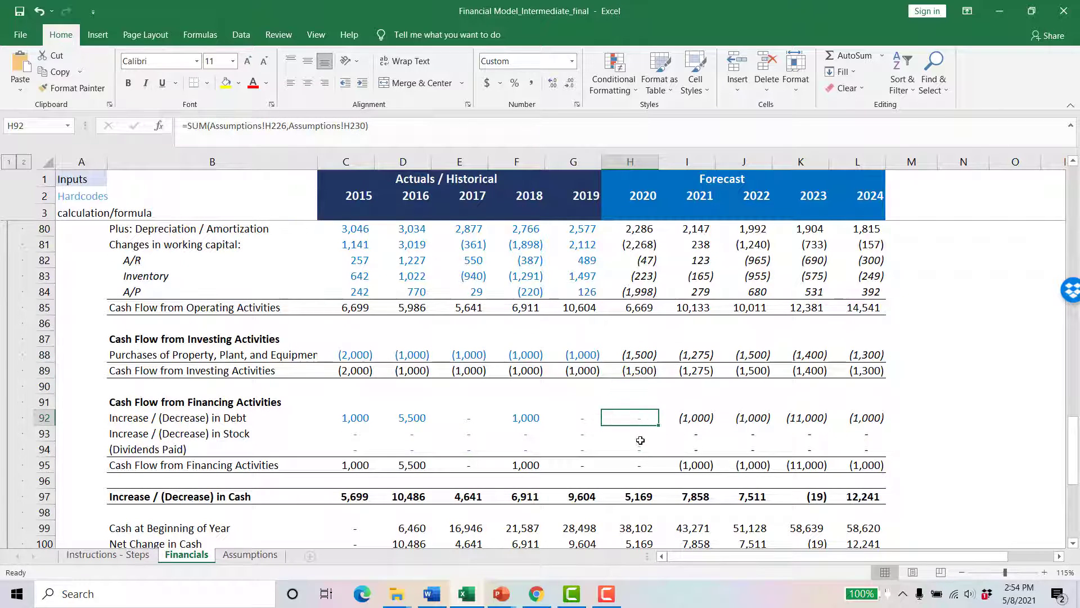
click(685, 419)
scroll(685, 419, up, 1)
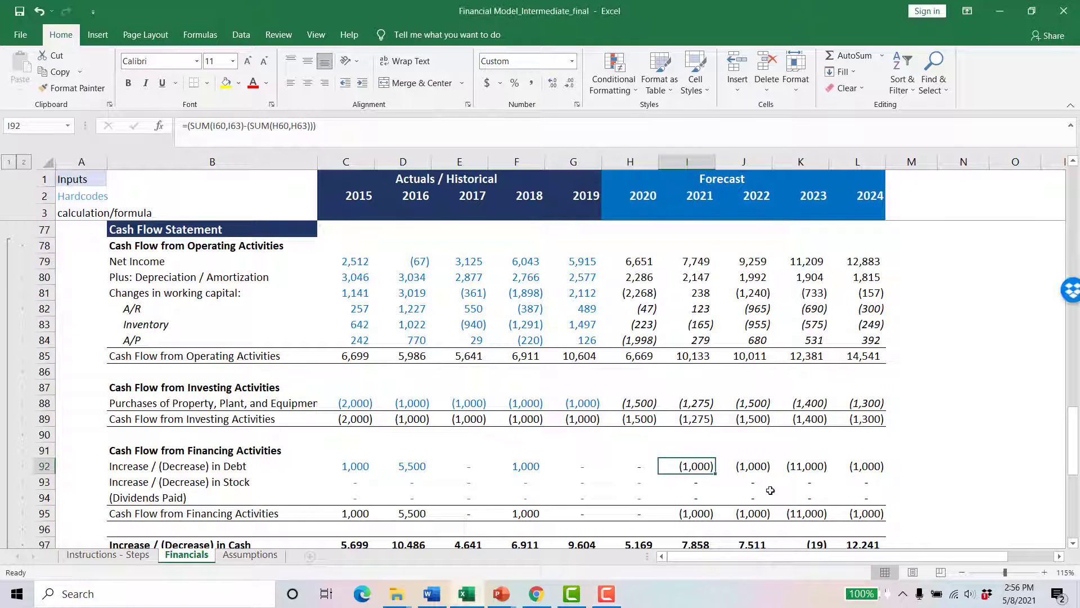
key(F2)
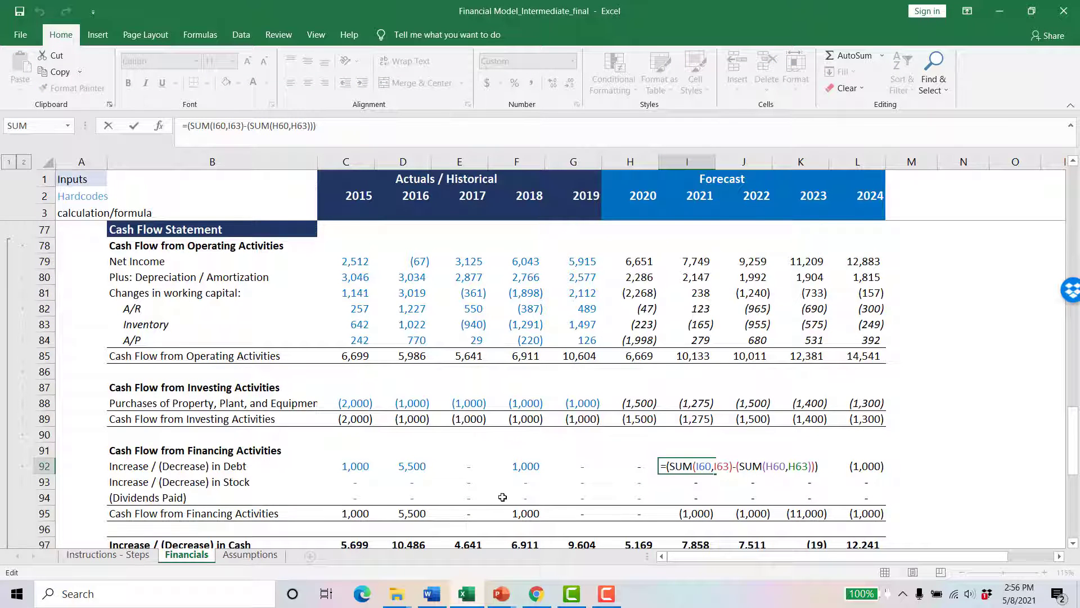
scroll(632, 494, up, 6)
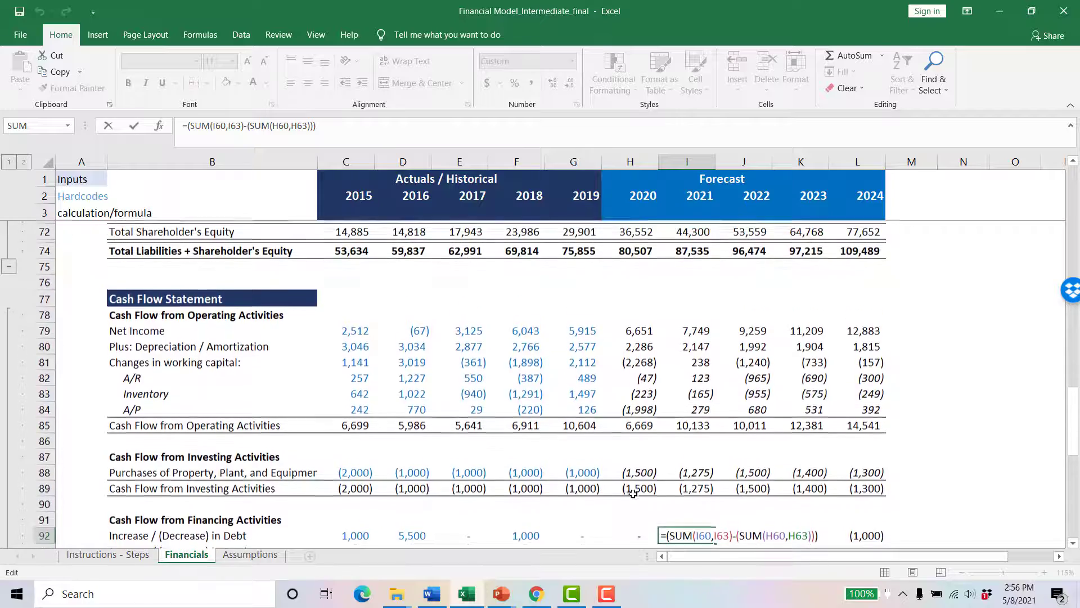
scroll(661, 373, up, 1)
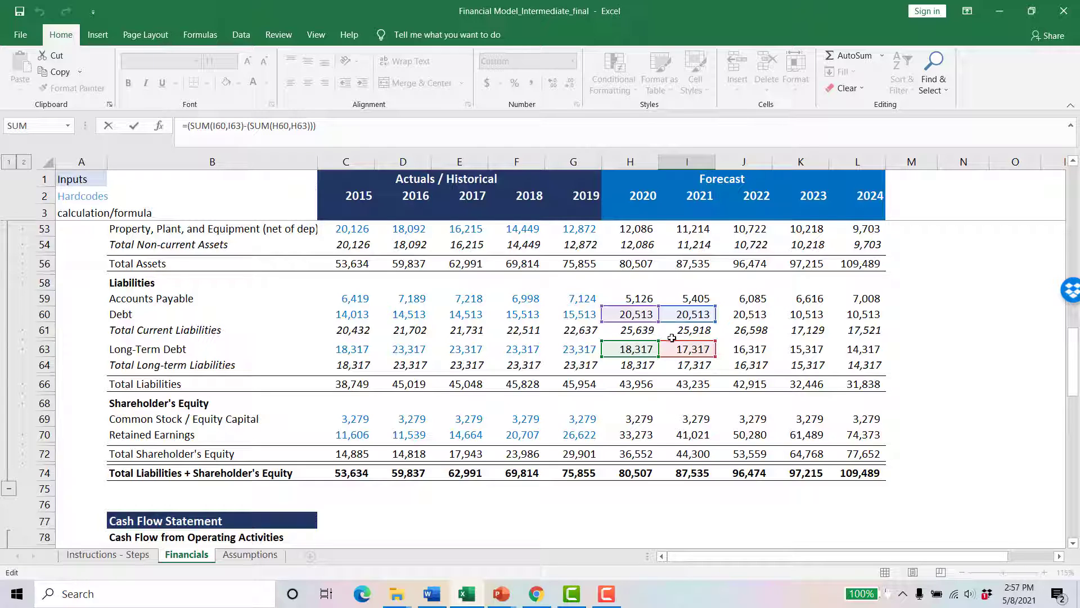
scroll(680, 333, down, 9)
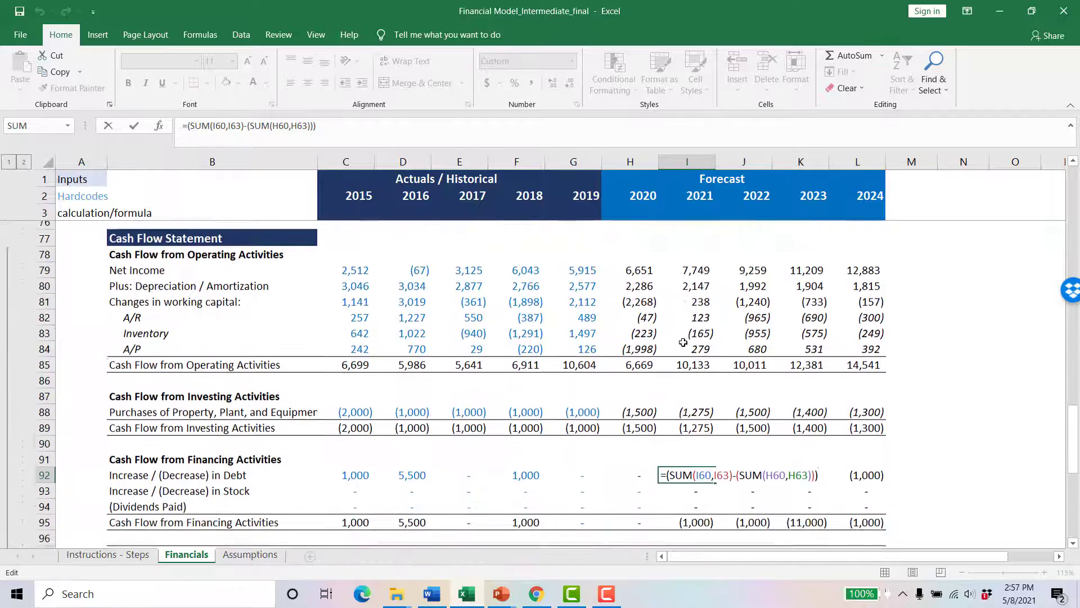
key(ctrl+Return)
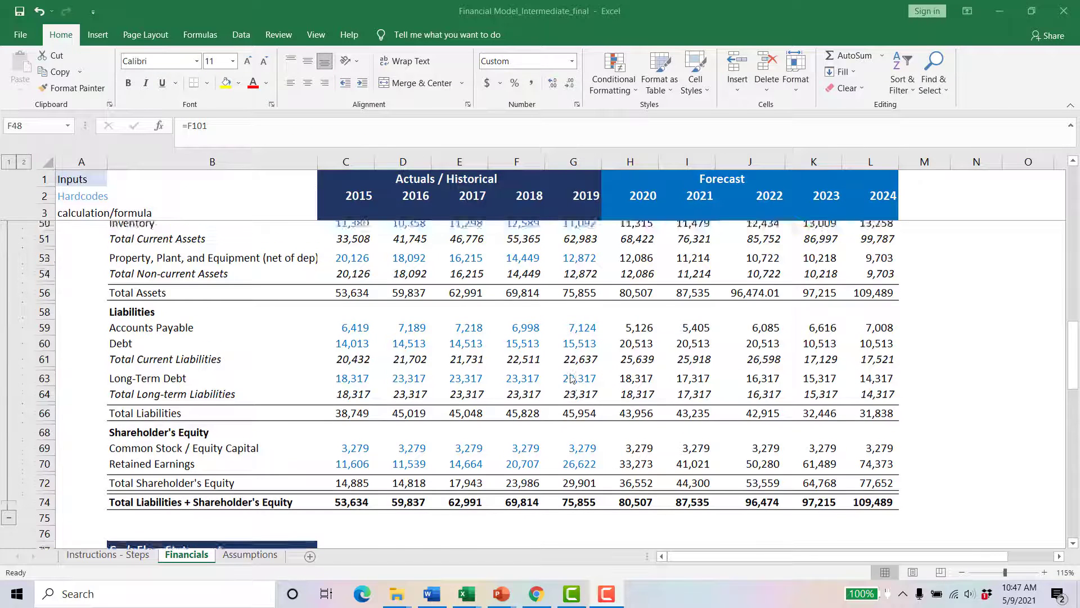
scroll(568, 380, up, 6)
scroll(569, 380, down, 3)
scroll(568, 380, down, 1)
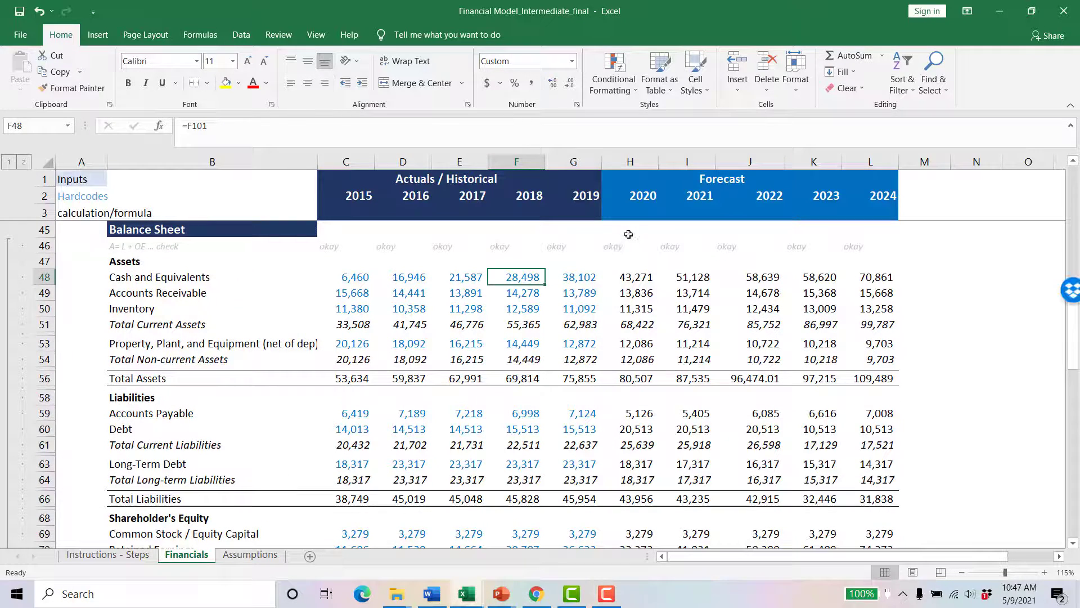
click(613, 247)
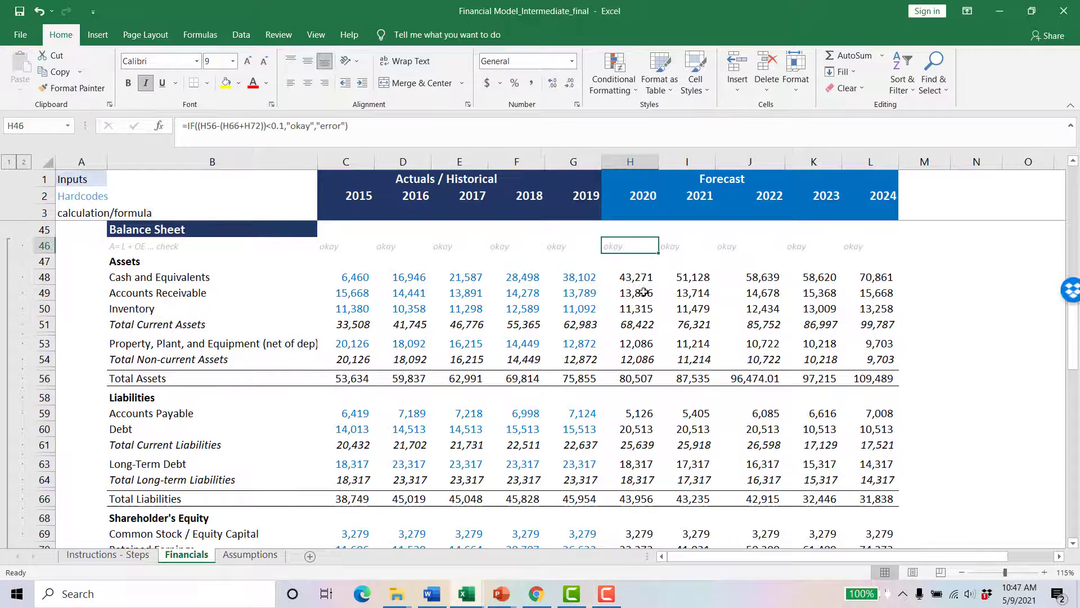
click(630, 359)
click(631, 377)
scroll(685, 393, down, 1)
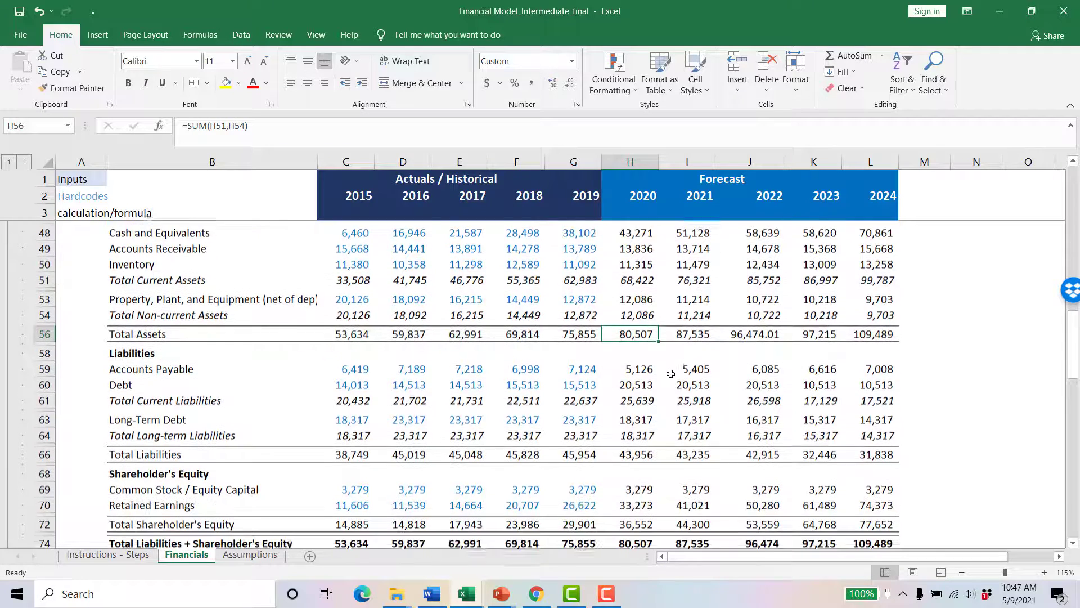
scroll(635, 404, down, 1)
click(636, 404)
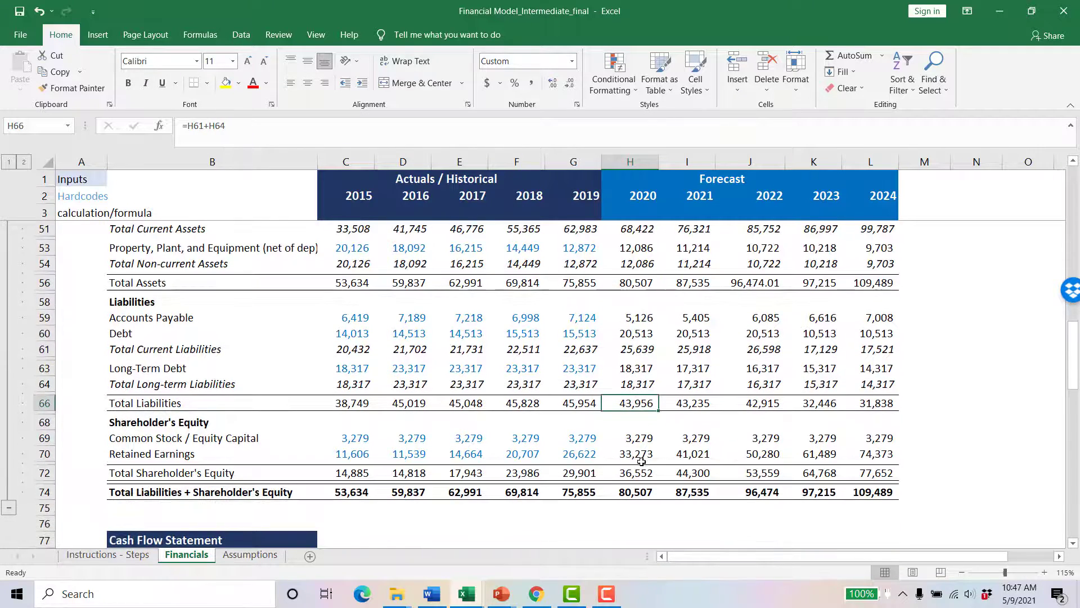
ctrl+click(636, 470)
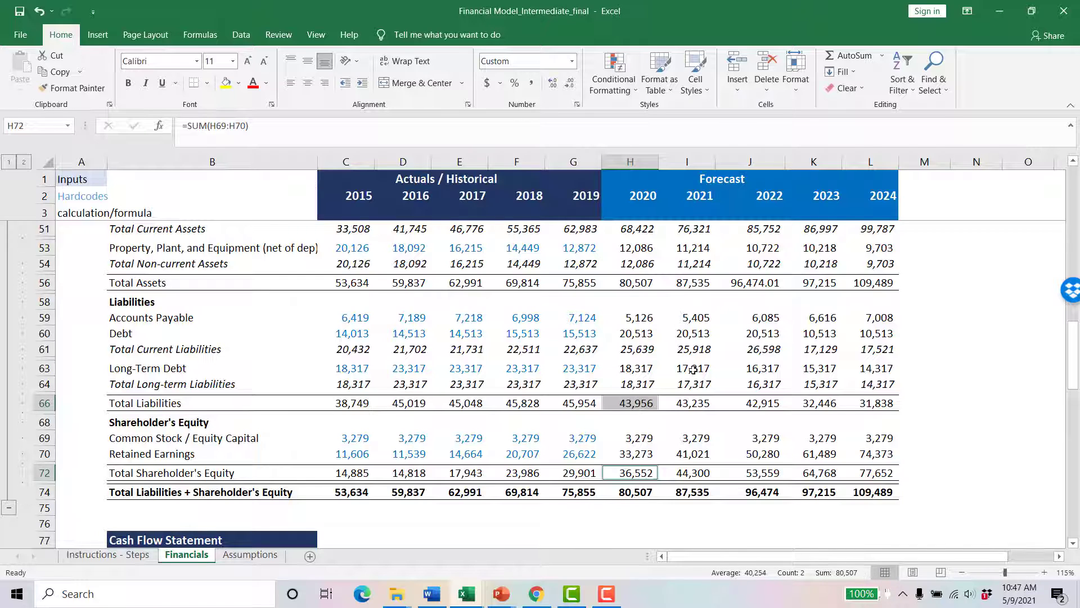
click(645, 281)
scroll(599, 411, down, 1)
scroll(599, 411, down, 3)
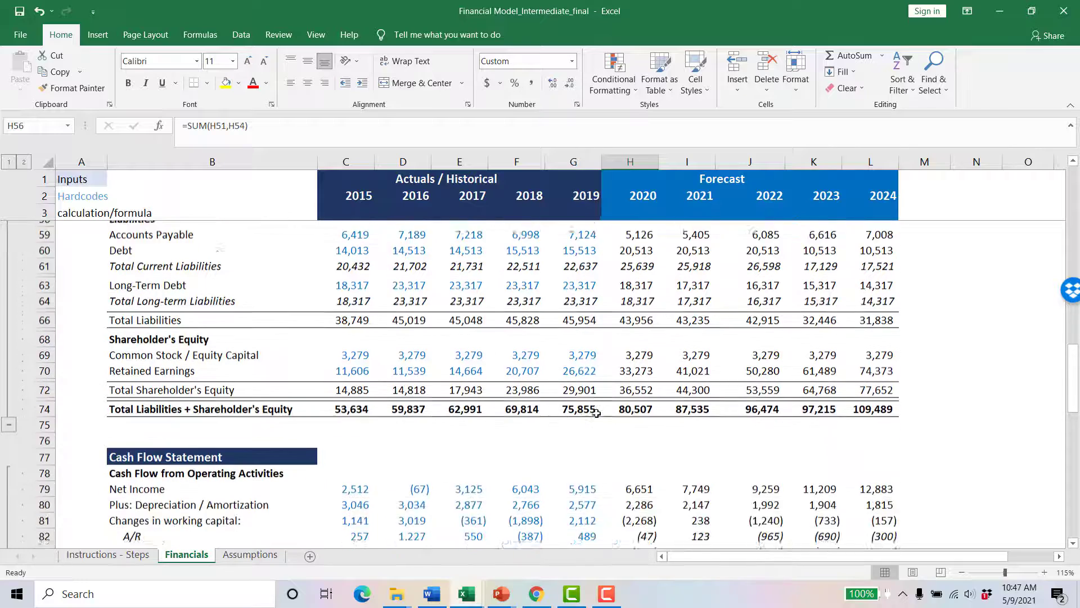
scroll(608, 419, up, 6)
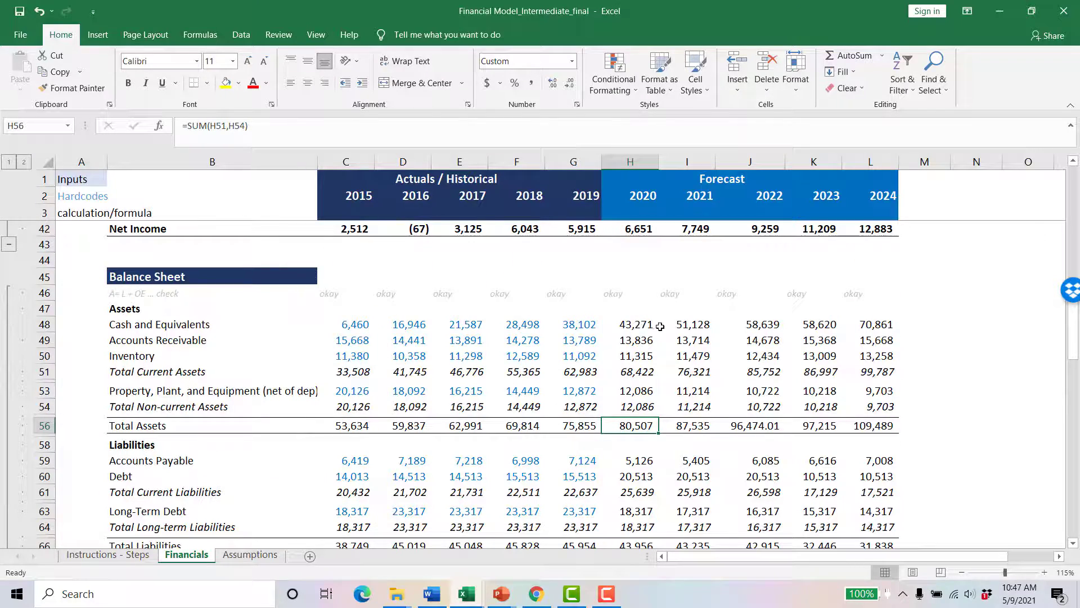
scroll(632, 351, down, 15)
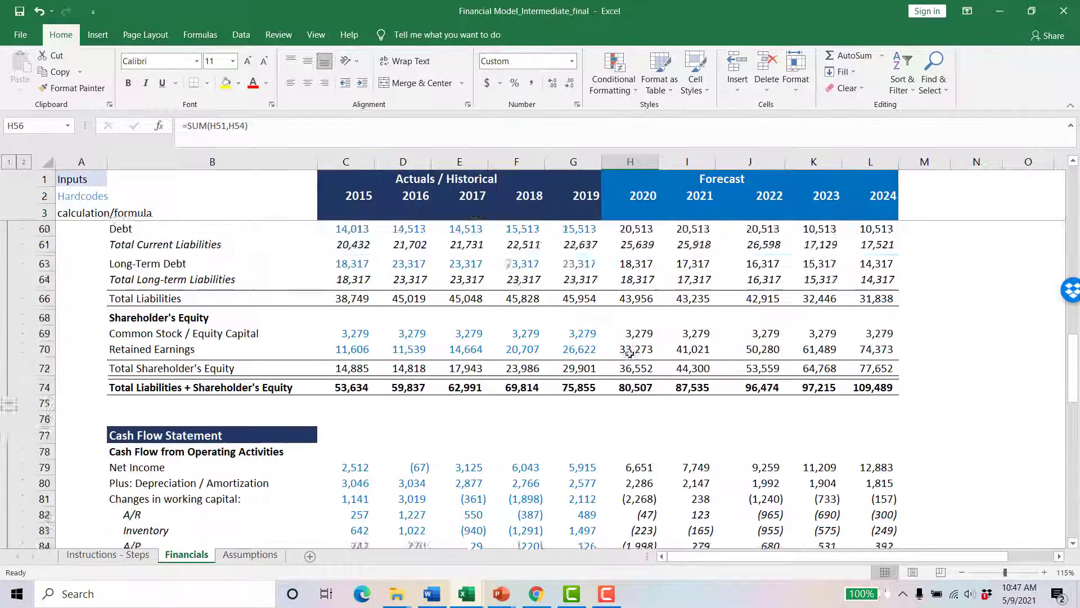
scroll(627, 362, up, 2)
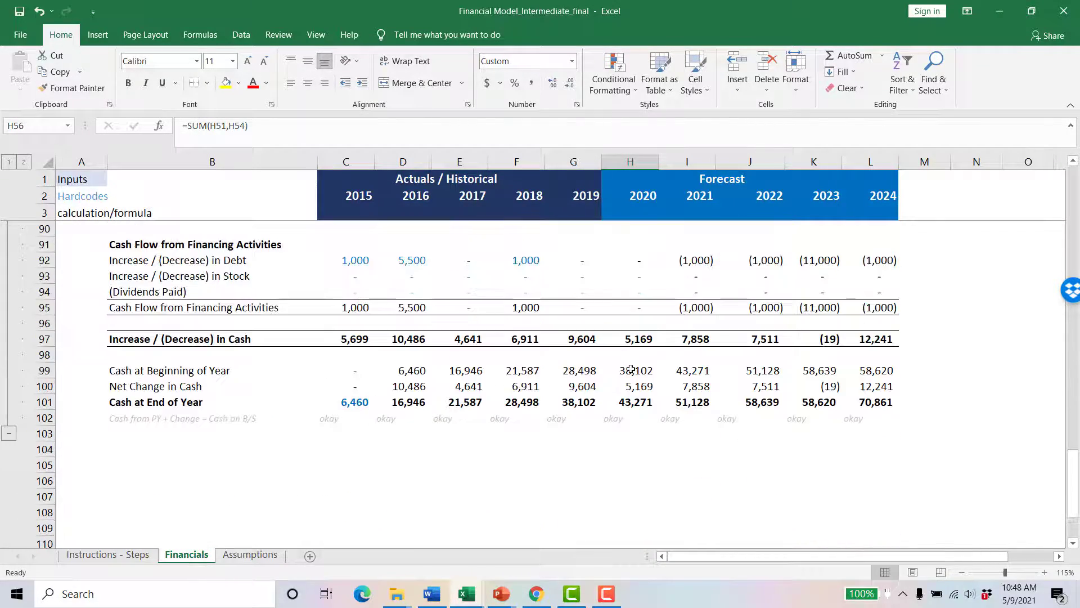
click(633, 371)
key(F2)
scroll(636, 390, up, 15)
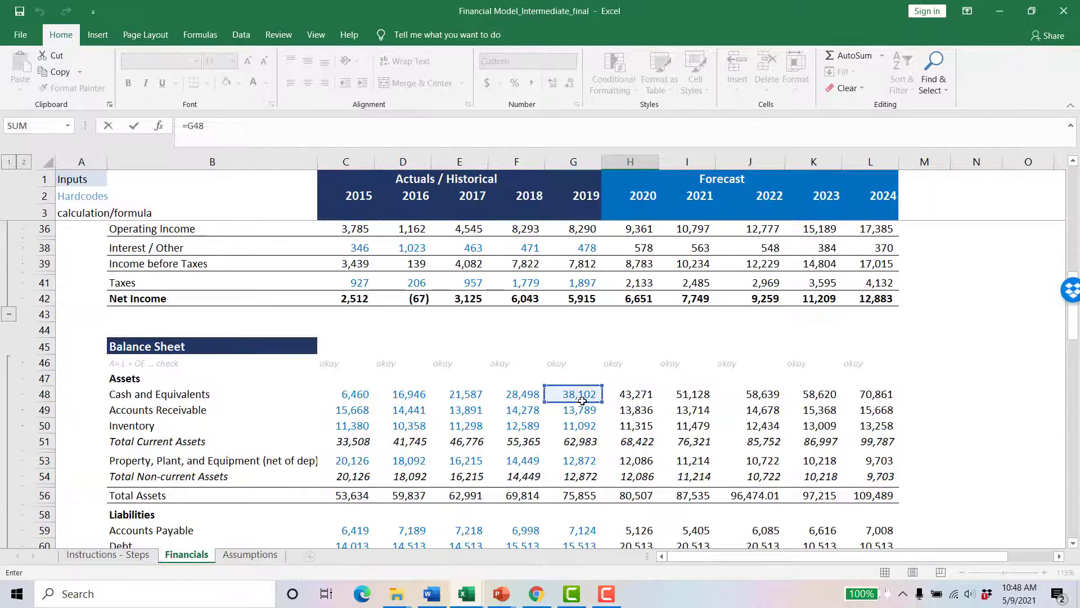
scroll(642, 420, down, 7)
scroll(642, 420, down, 10)
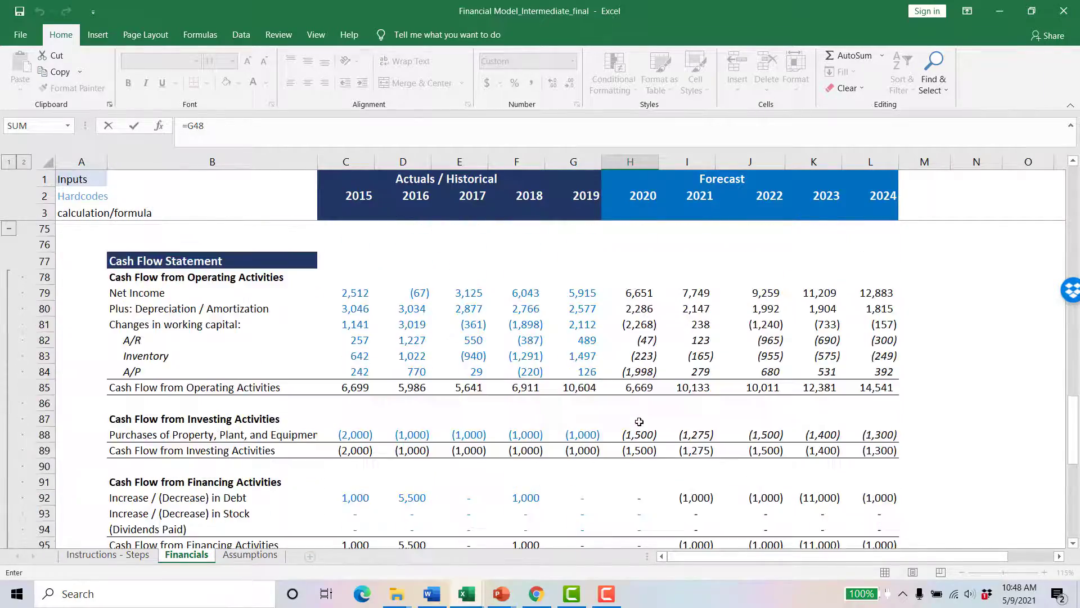
key(Return)
click(642, 387)
double_click(642, 387)
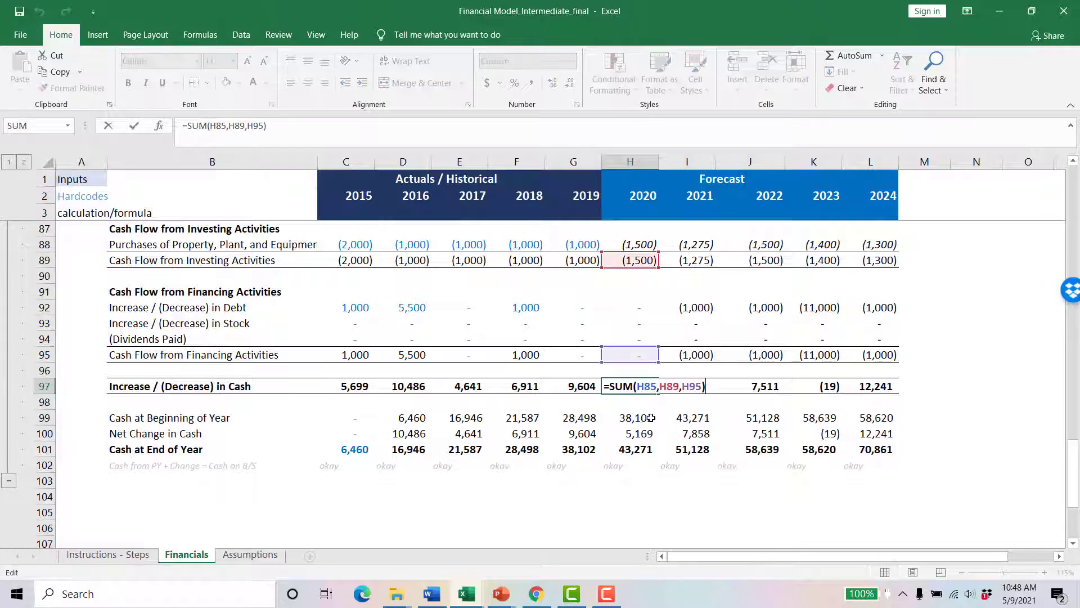
scroll(642, 387, up, 5)
scroll(639, 369, down, 2)
scroll(639, 370, up, 1)
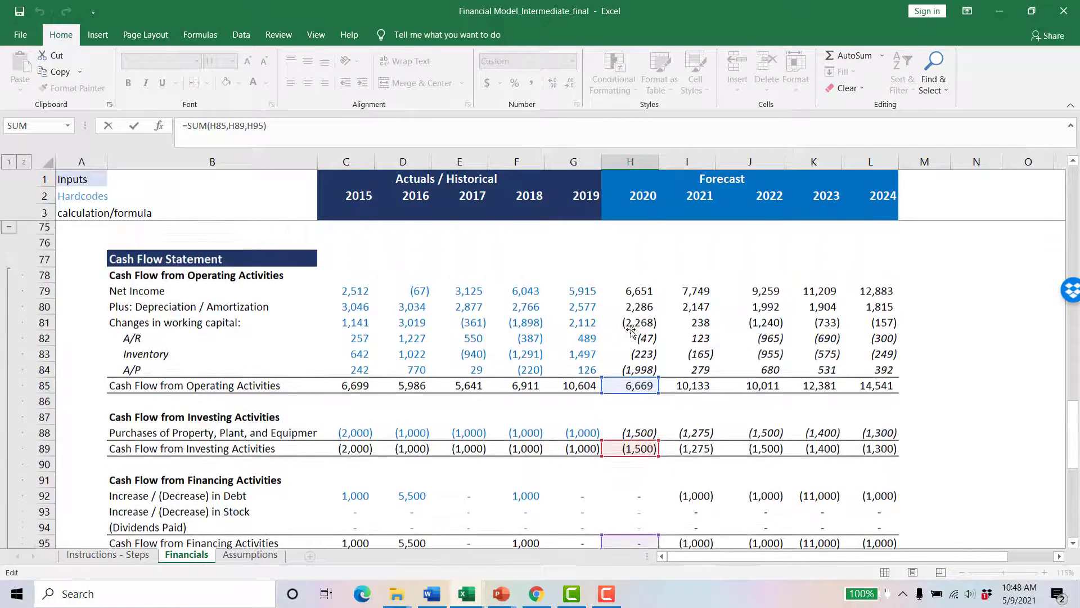
scroll(639, 370, down, 3)
key(Return)
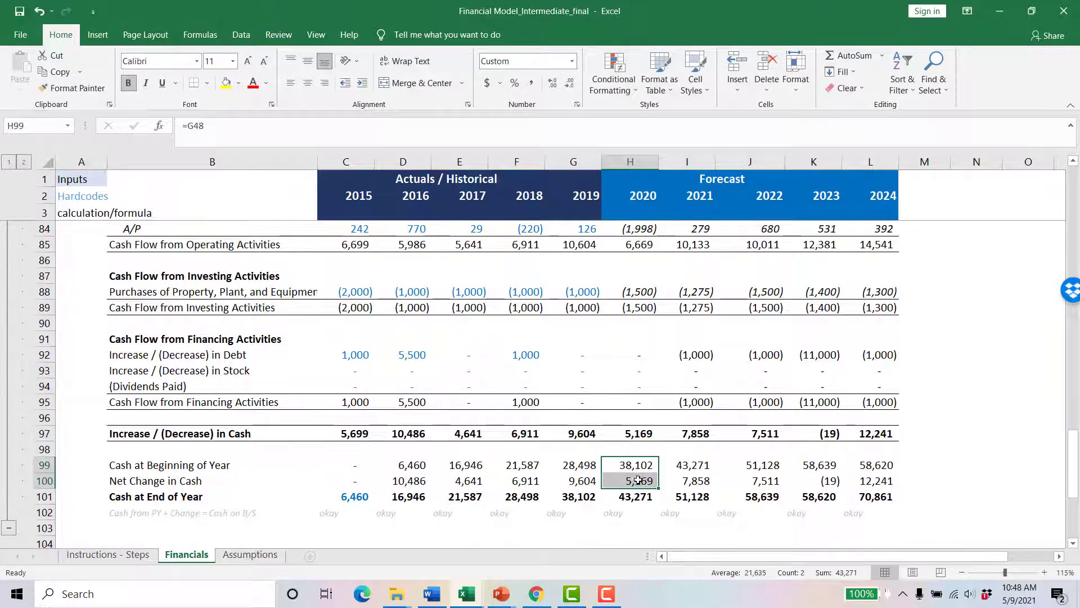
key(Down)
key(Down)
scroll(672, 437, up, 1)
scroll(672, 437, up, 12)
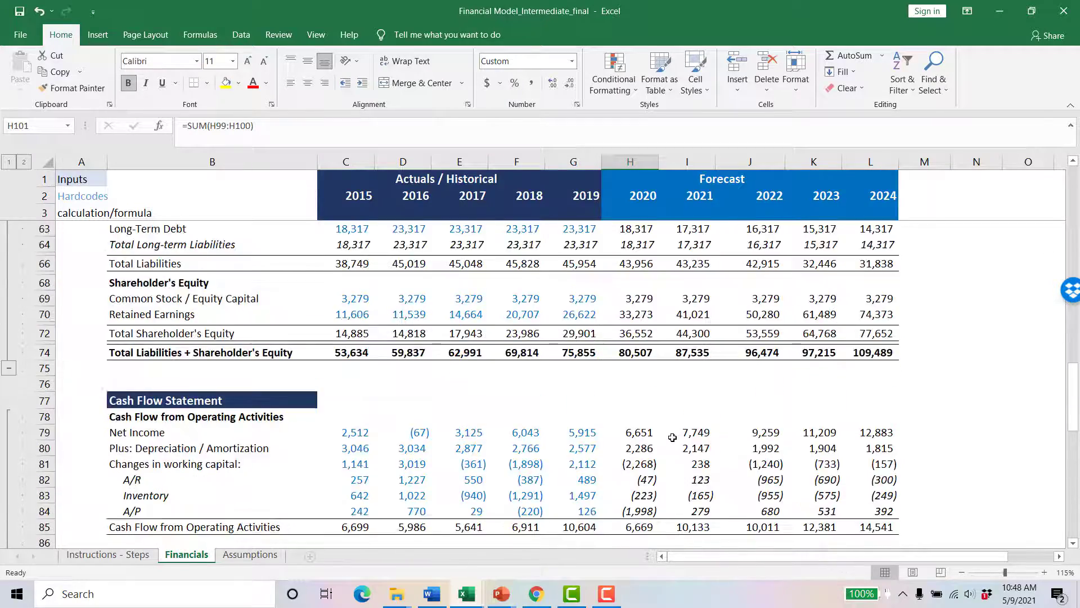
scroll(636, 320, up, 1)
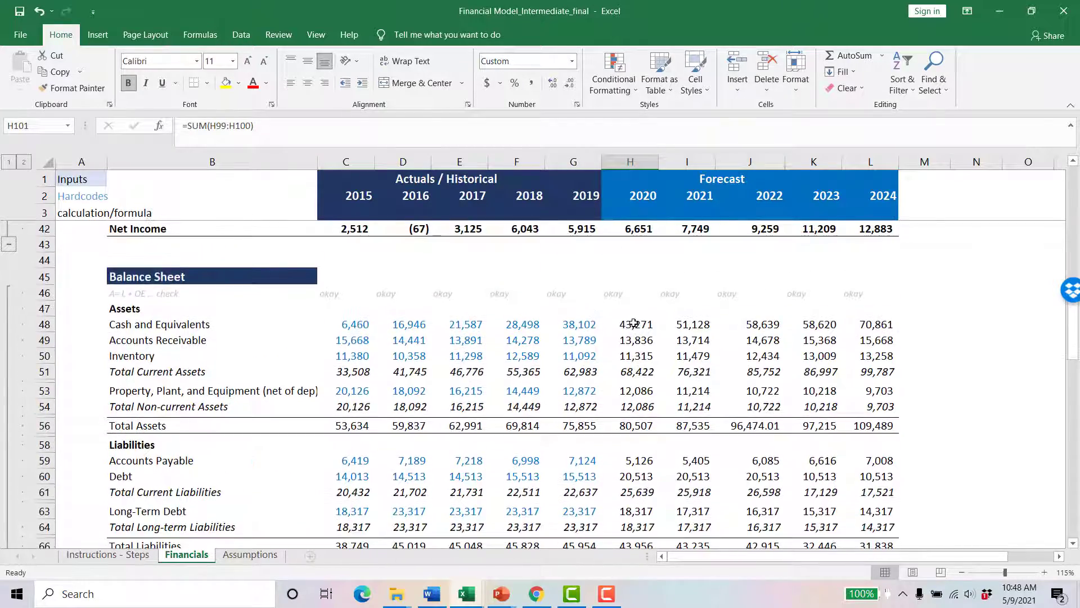
scroll(636, 342, down, 18)
scroll(635, 332, up, 2)
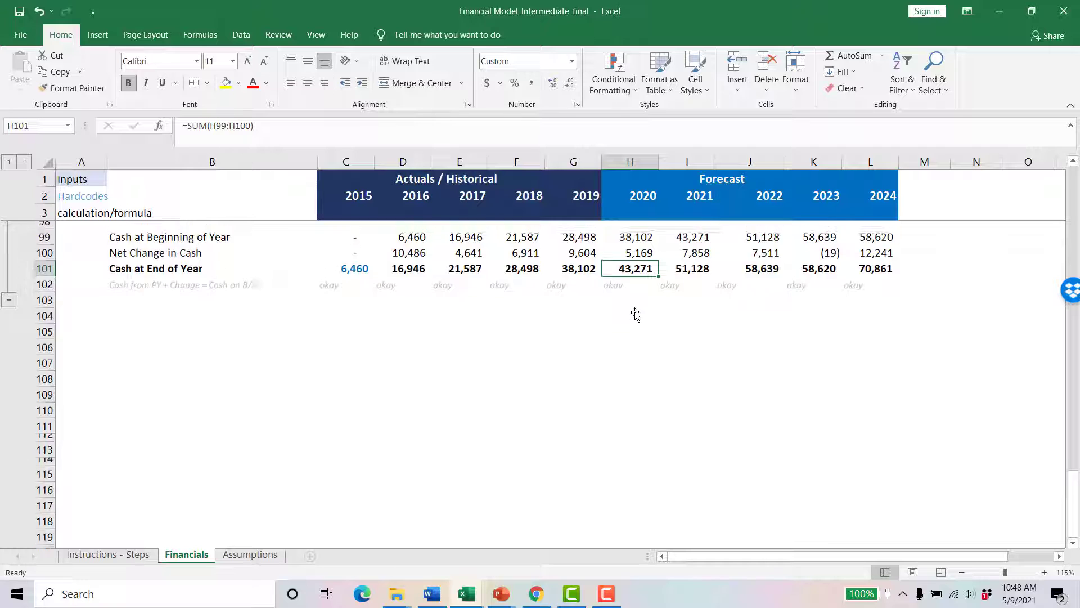
double_click(631, 370)
key(Escape)
scroll(639, 438, up, 3)
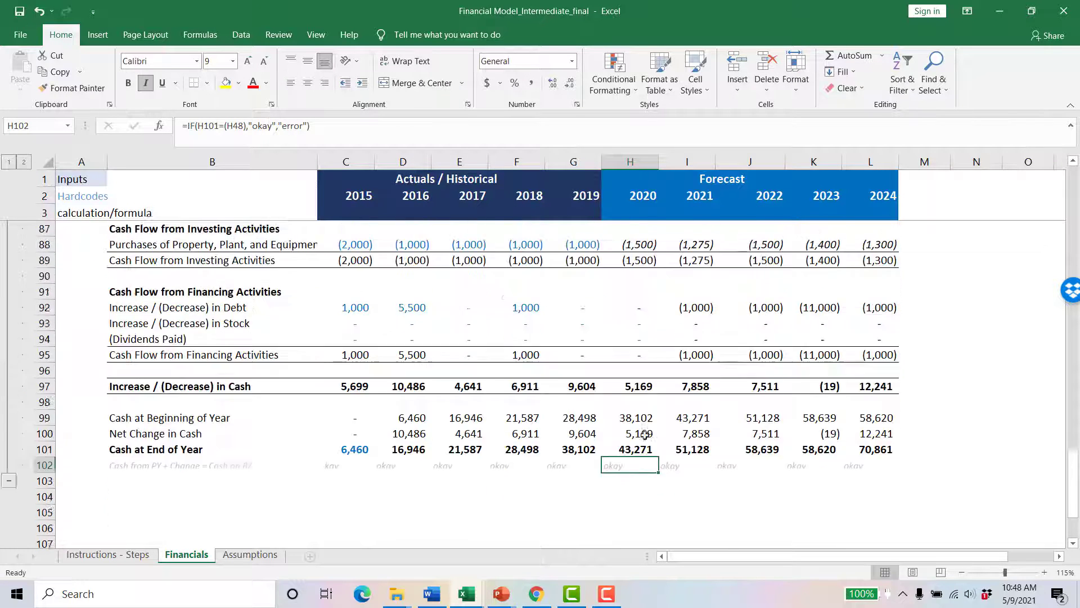